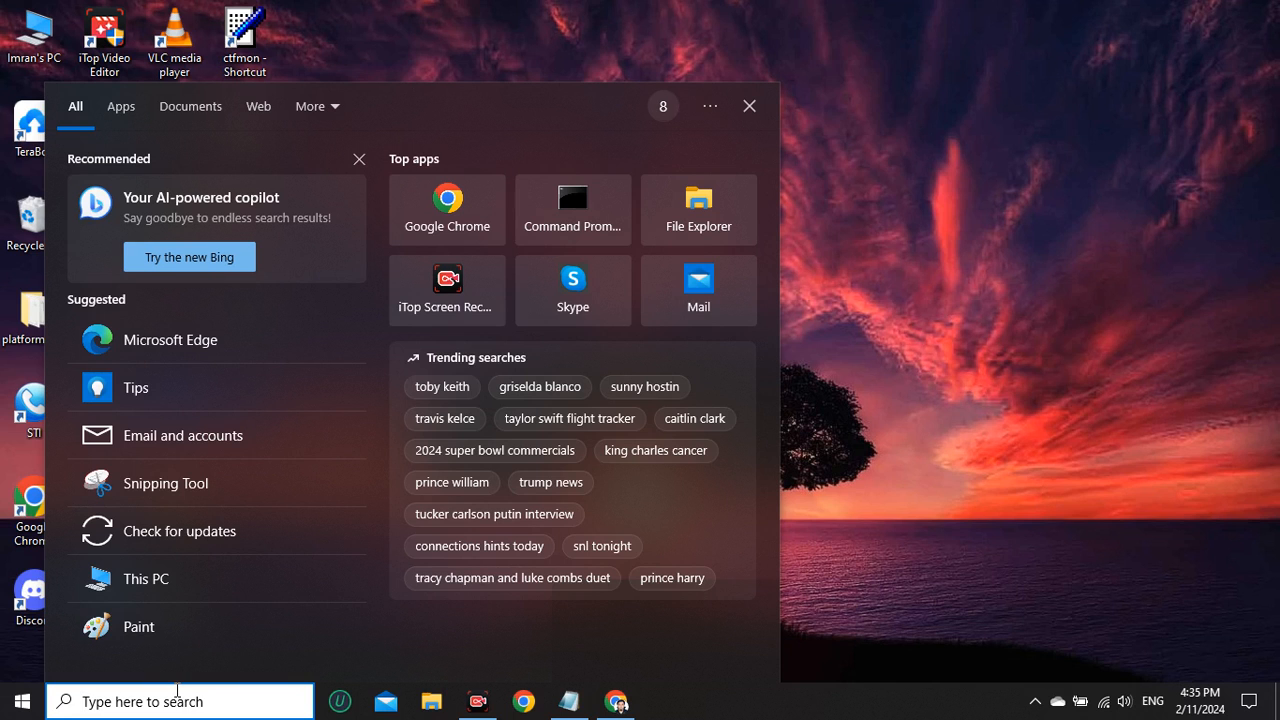
Search Windows for ncpa.cpl and open the Network Connections window.
type("ncpa")
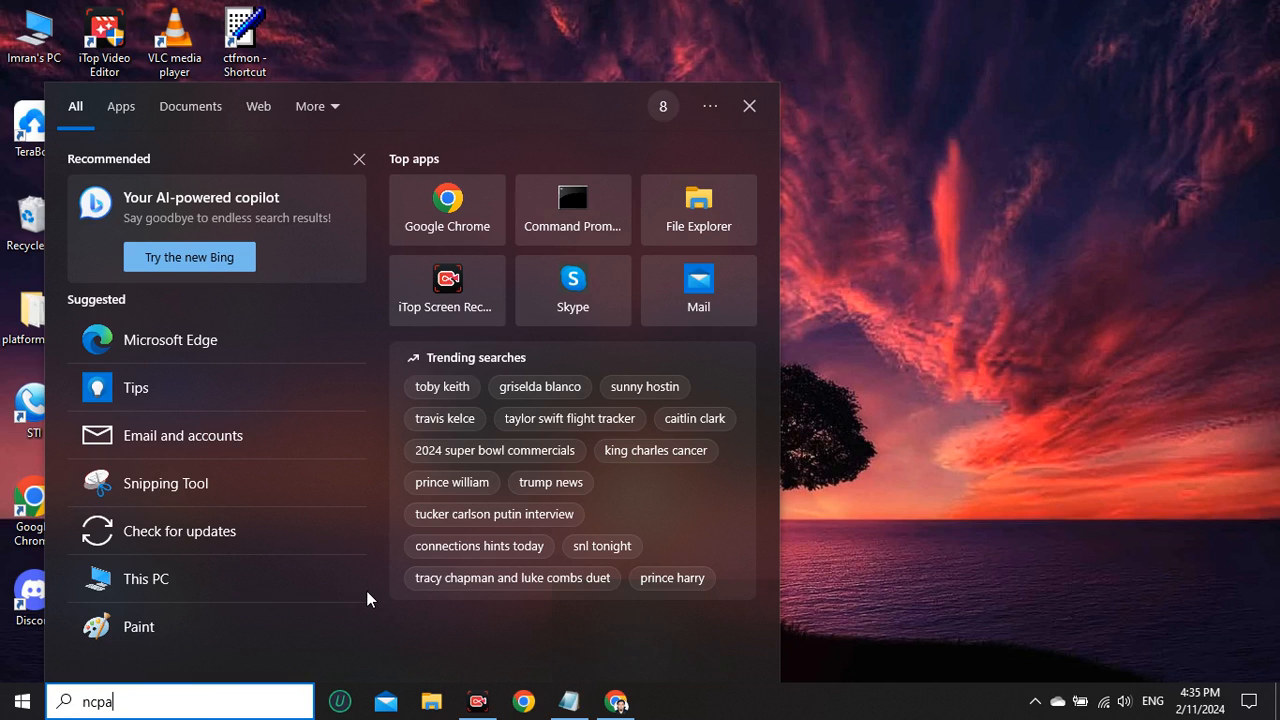
type(".cpl")
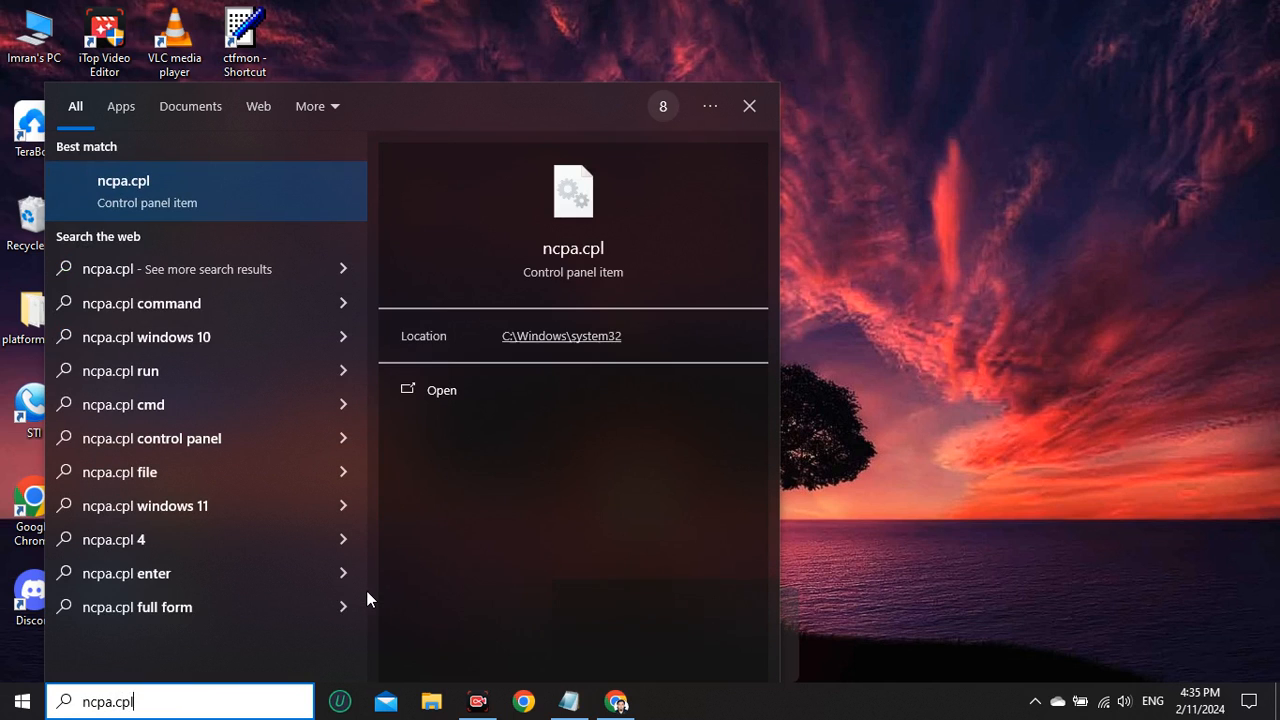
key("Return")
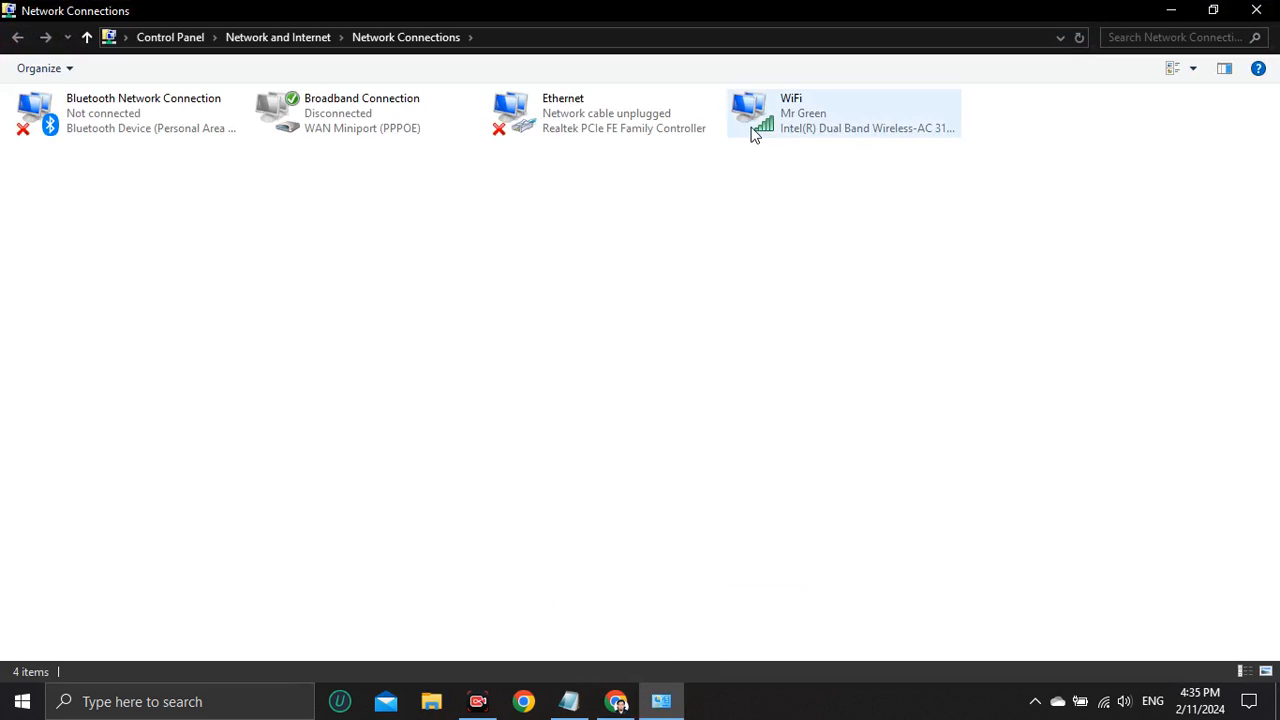
Open the advanced configuration properties of the WiFi connection's Intel Dual Band Wireless-AC 3168 adapter.
right_click(787, 127)
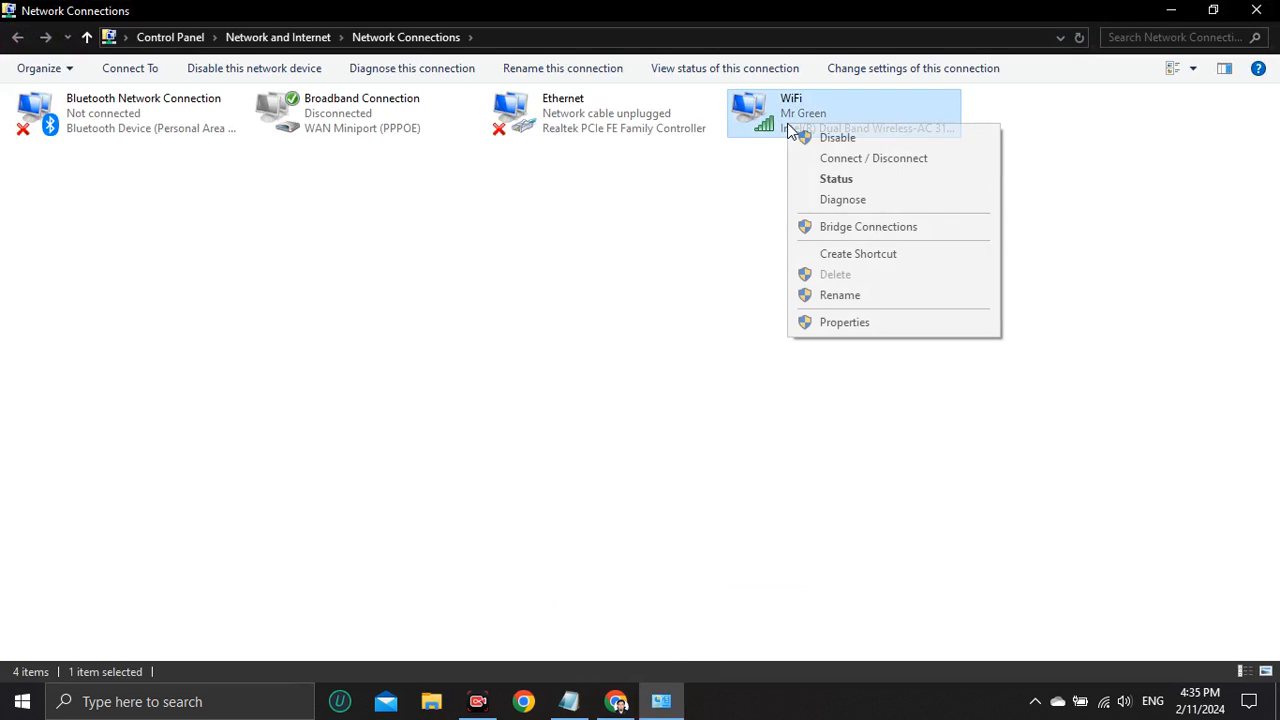
left_click(828, 324)
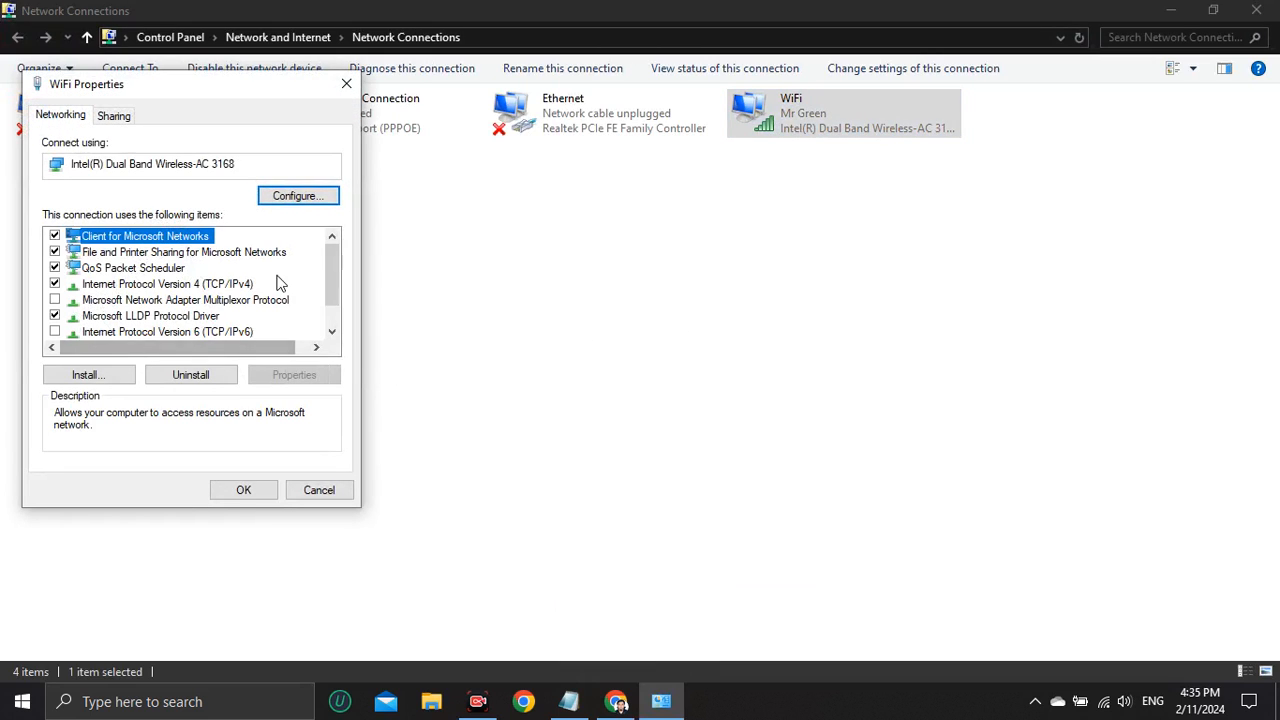
left_click(322, 200)
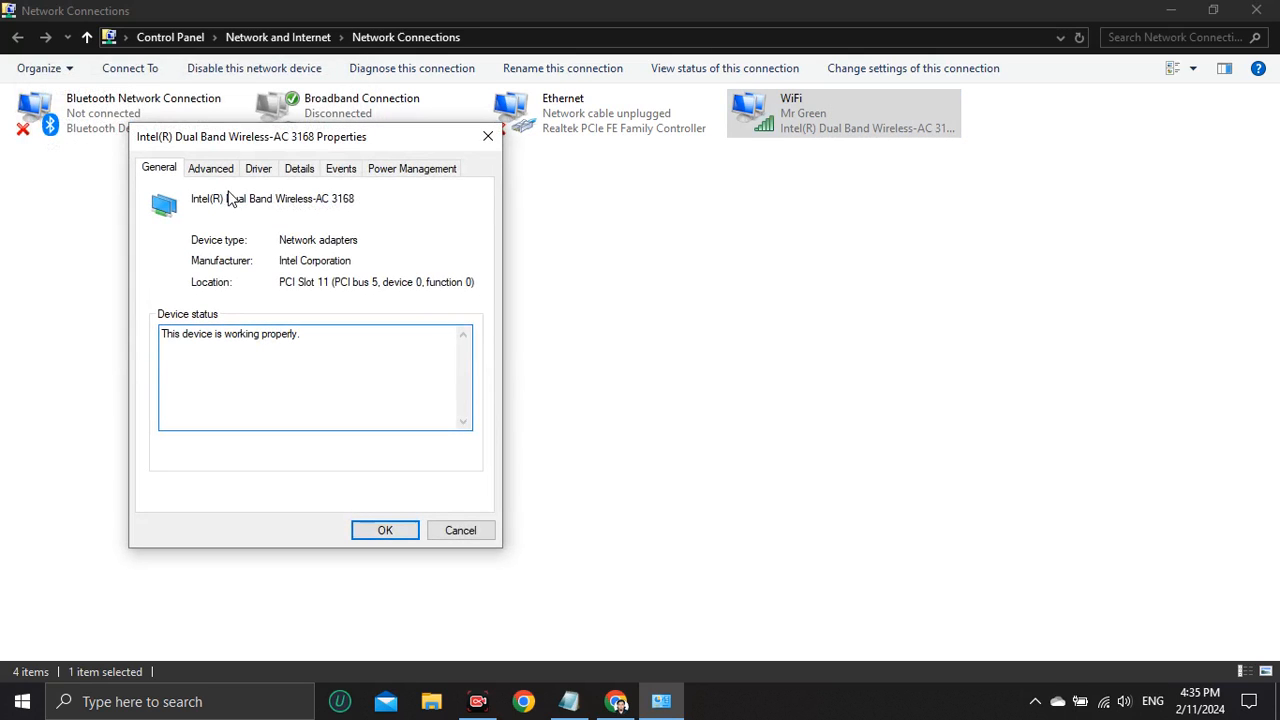
left_click(215, 176)
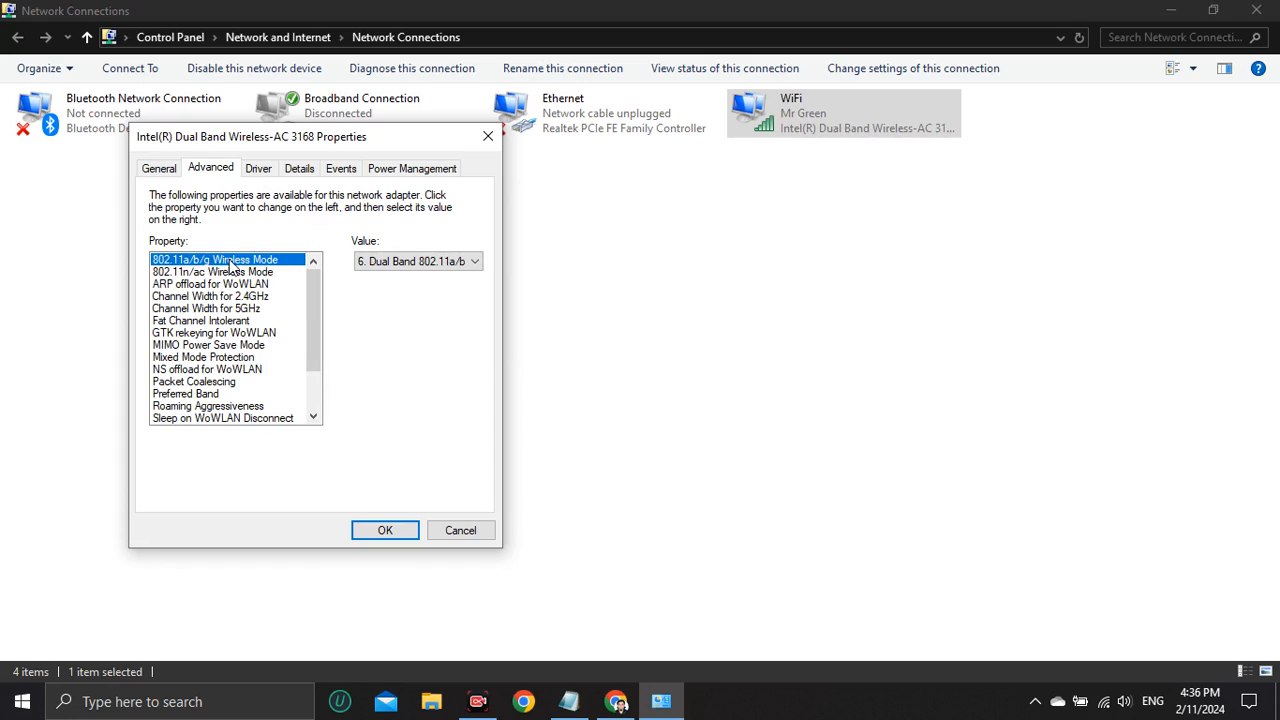
Set 802.11a/b/g Wireless Mode to 6. Dual Band 802.11a/b/g and Channel Width for 2.4GHz to Auto.
left_click(394, 268)
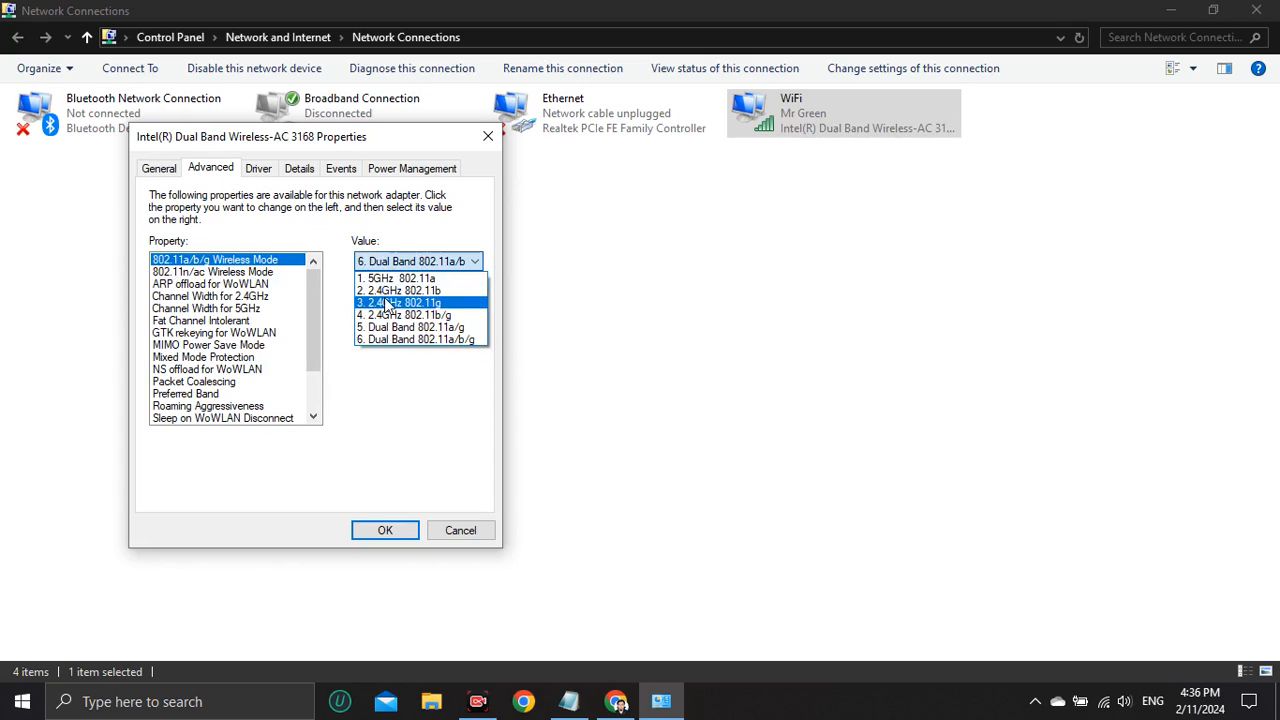
left_click(410, 341)
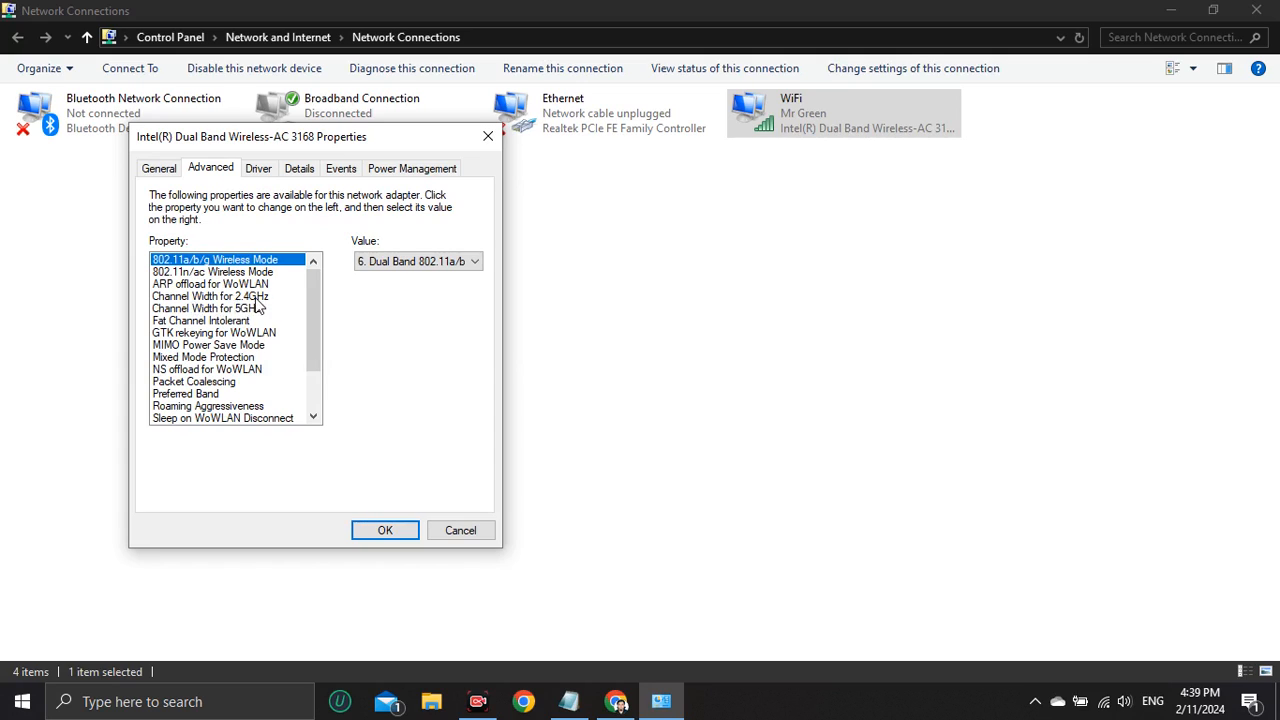
left_click(244, 299)
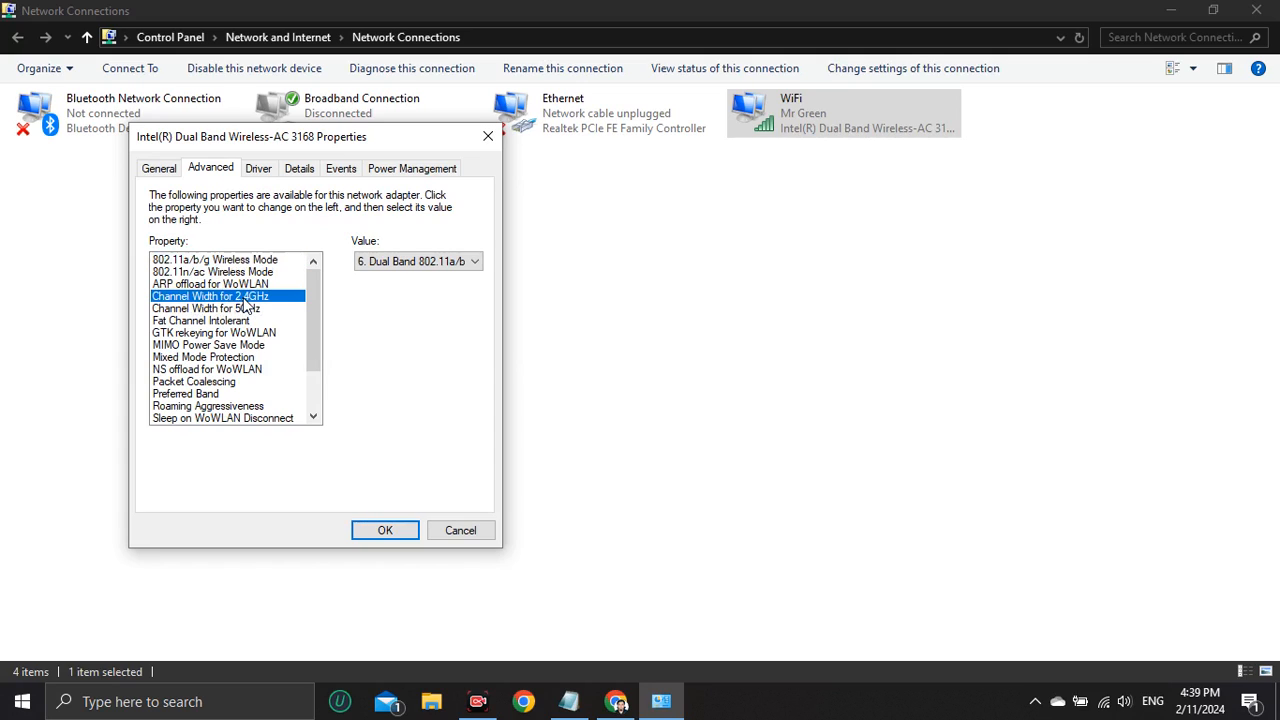
left_click(370, 265)
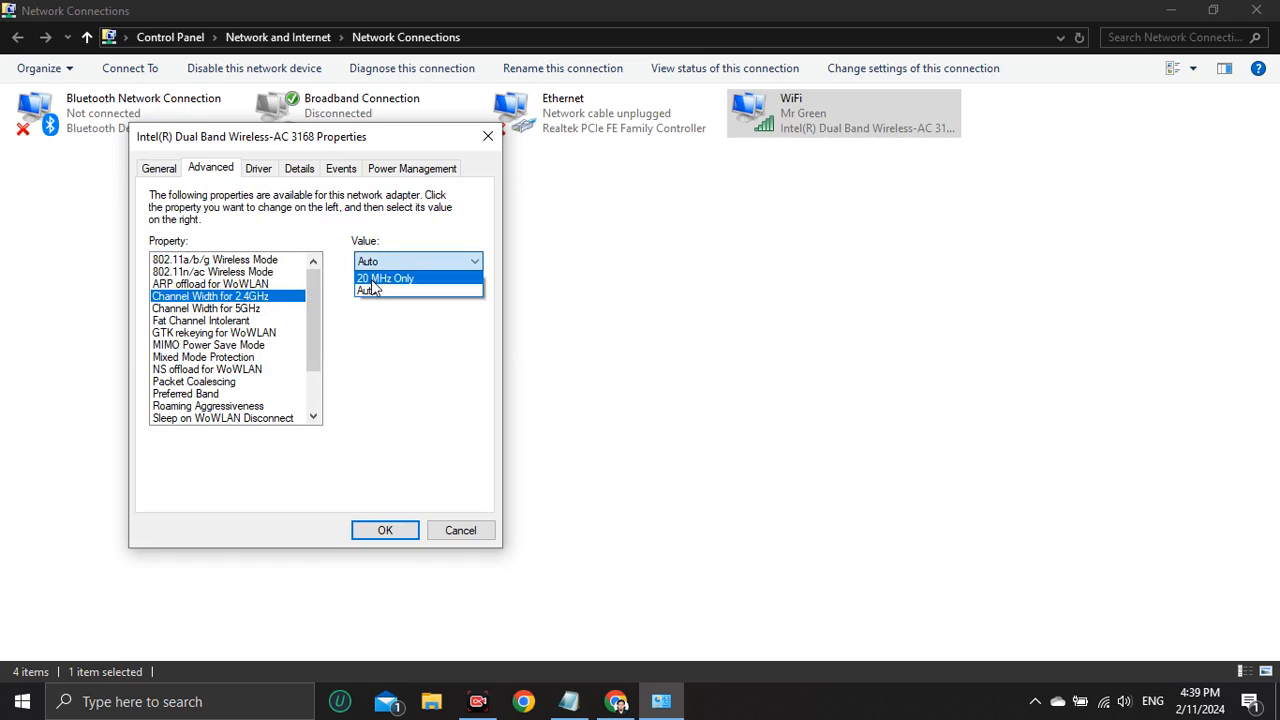
left_click(388, 278)
left_click(418, 265)
left_click(406, 291)
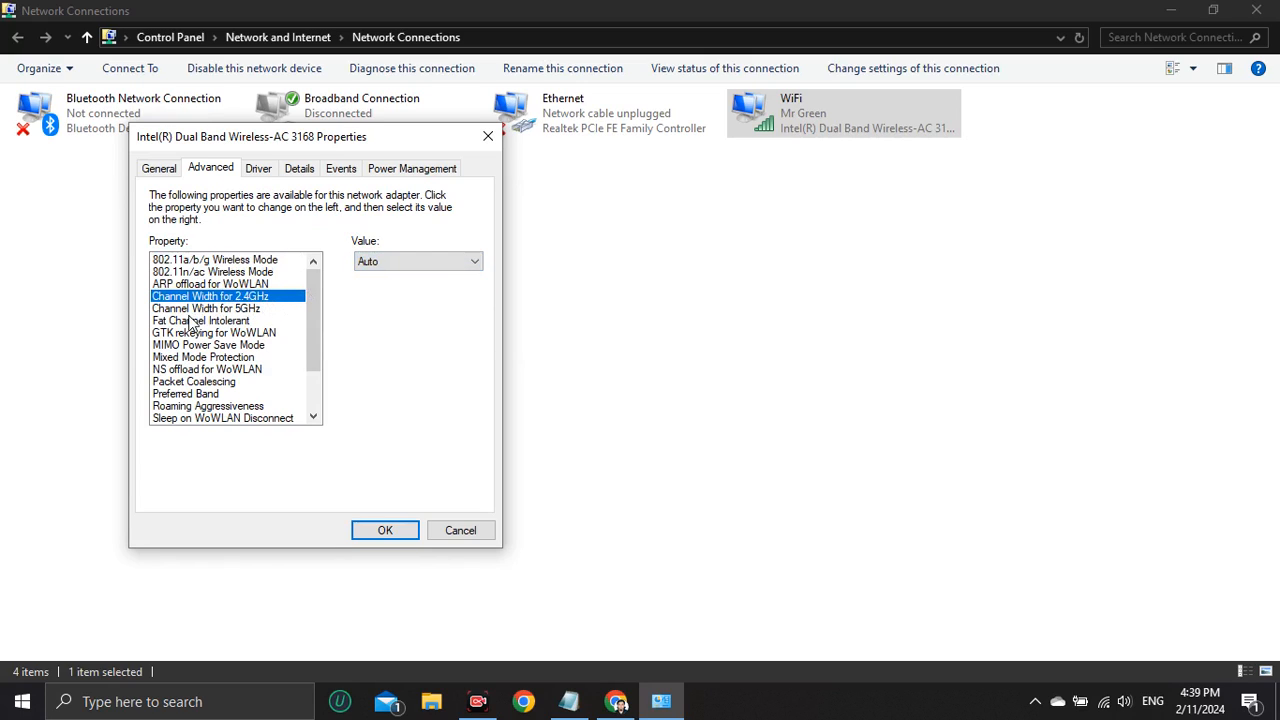
Review the Channel Width for 5GHz property and choose a value for Fat Channel Intolerant.
left_click(240, 309)
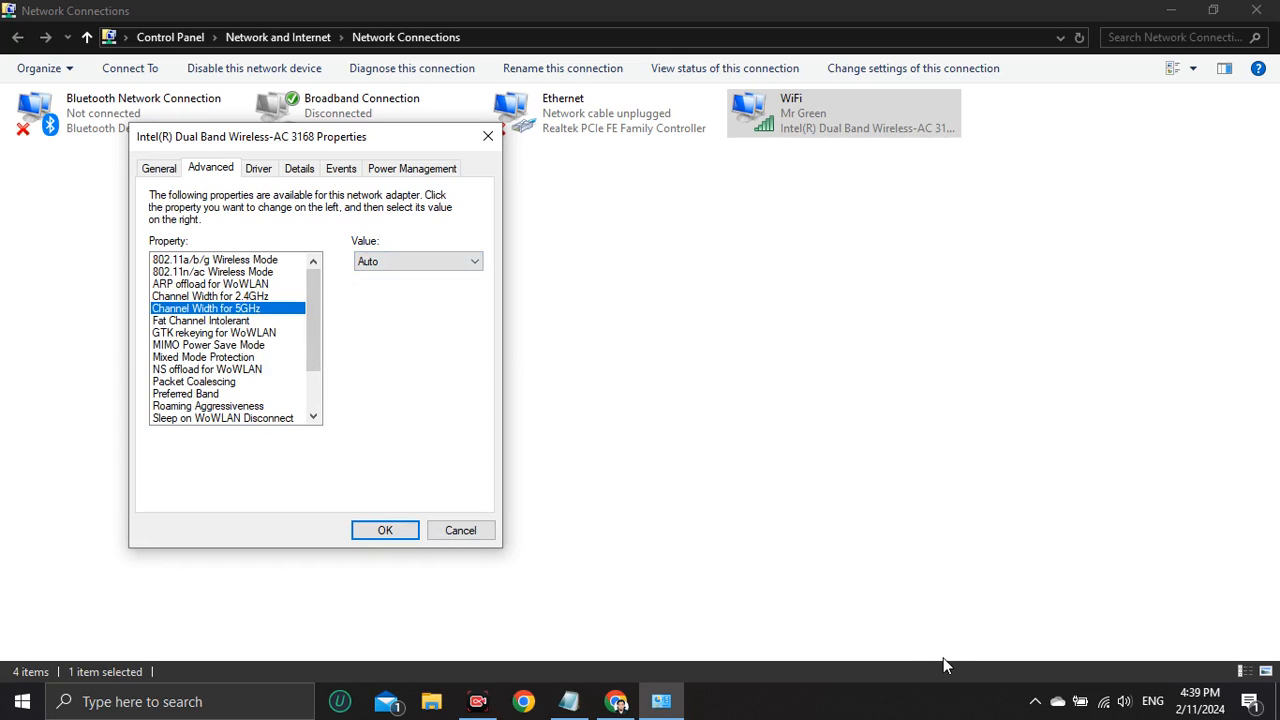
left_click(205, 322)
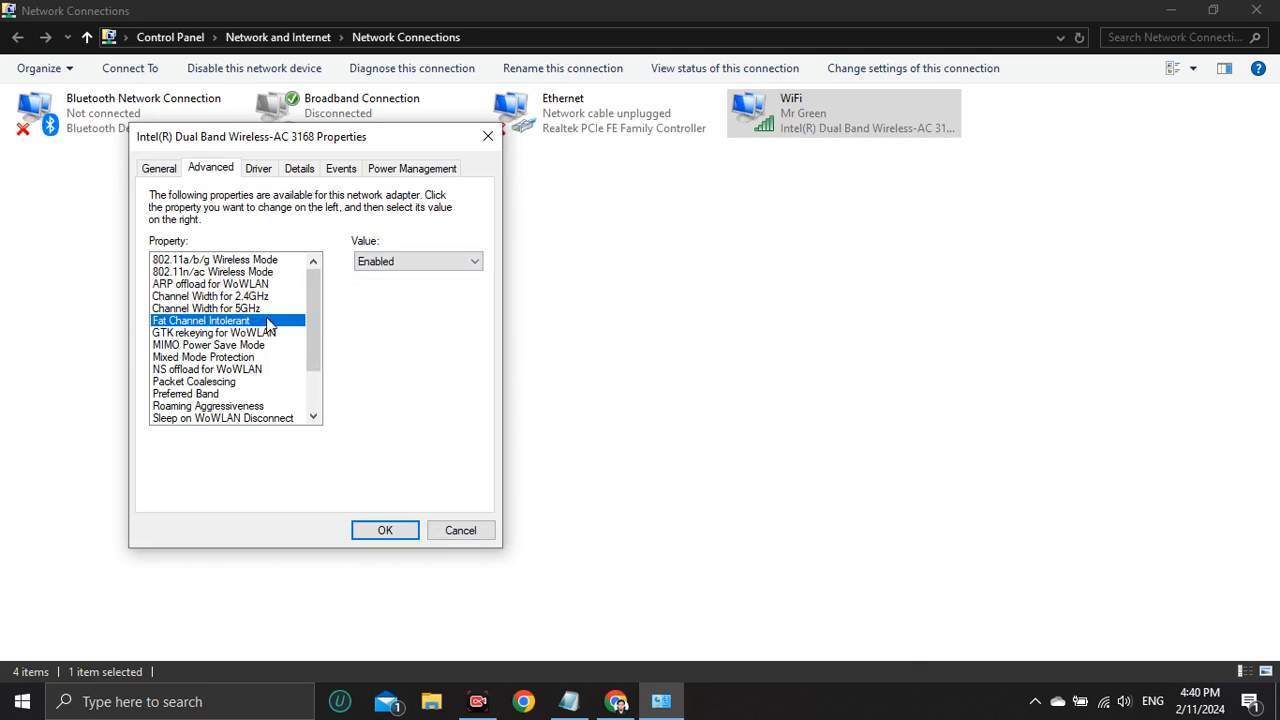
left_click(440, 263)
left_click(418, 279)
Set the adapter's Preferred Band to 3. Prefer 5GHz band.
left_click(186, 396)
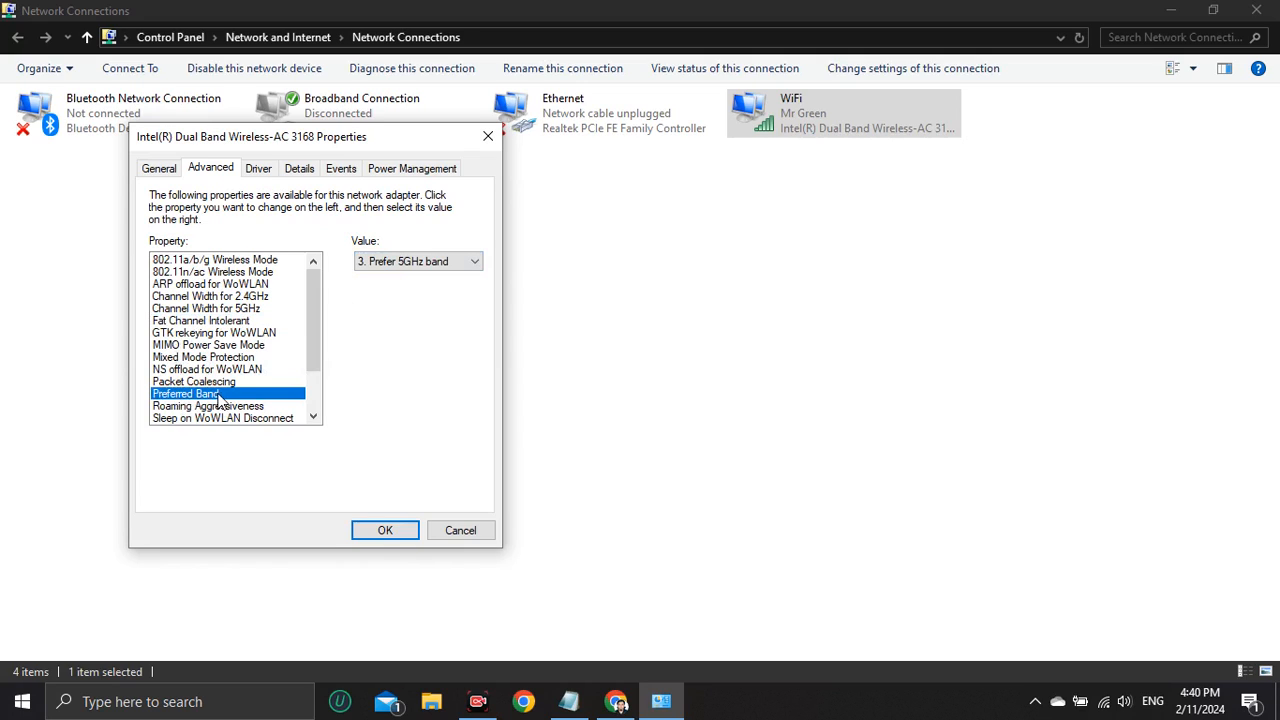
left_click(422, 262)
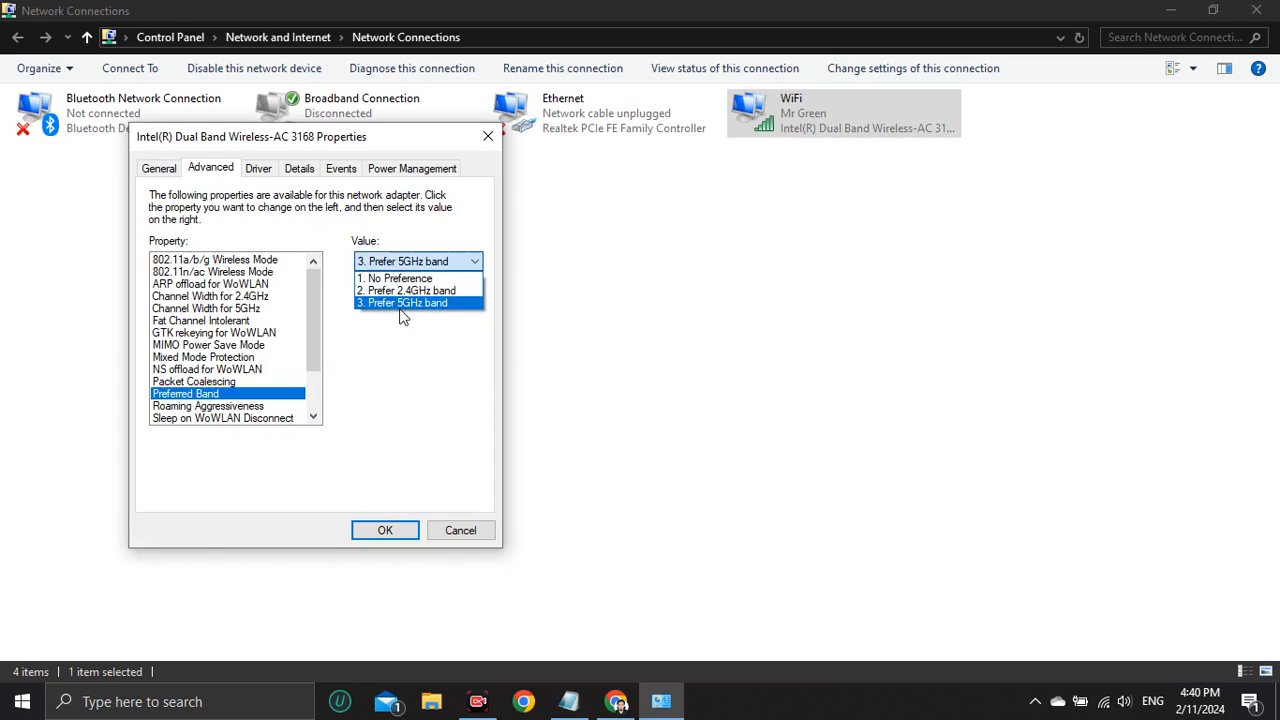
left_click(431, 305)
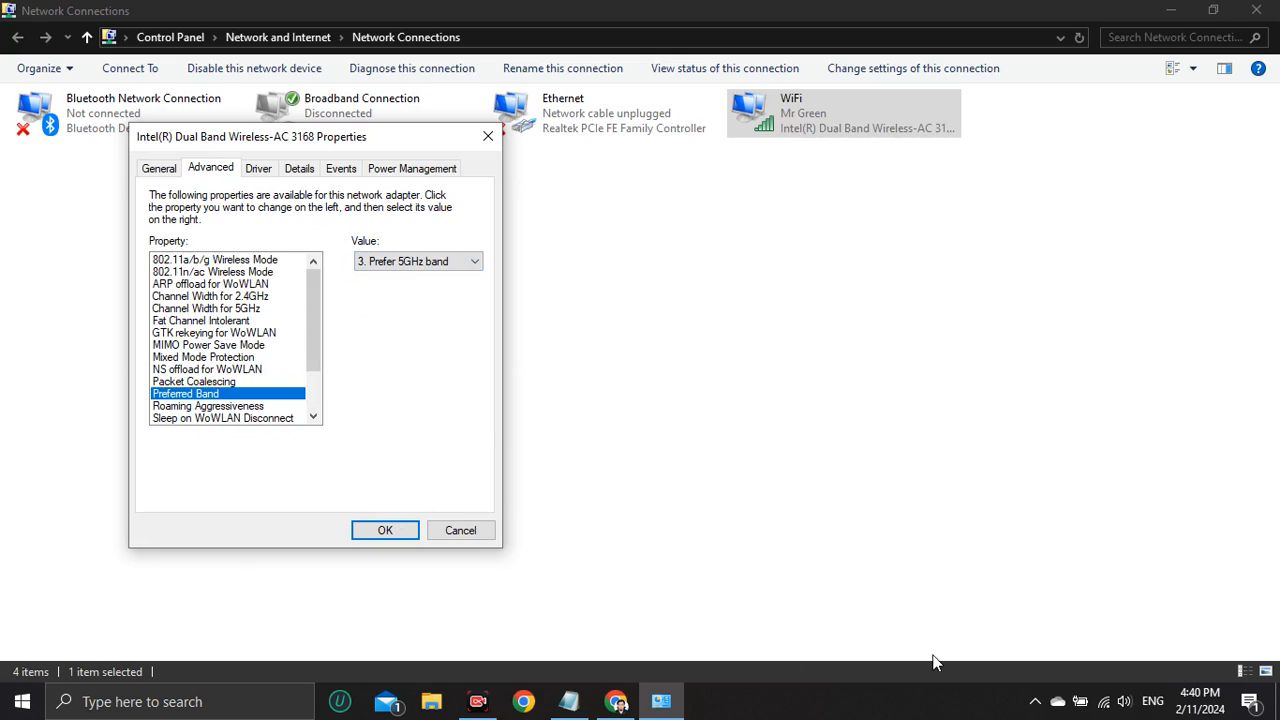
Set the adapter's Roaming Aggressiveness to 2. Medium-low.
left_click_drag(311, 307, 313, 342)
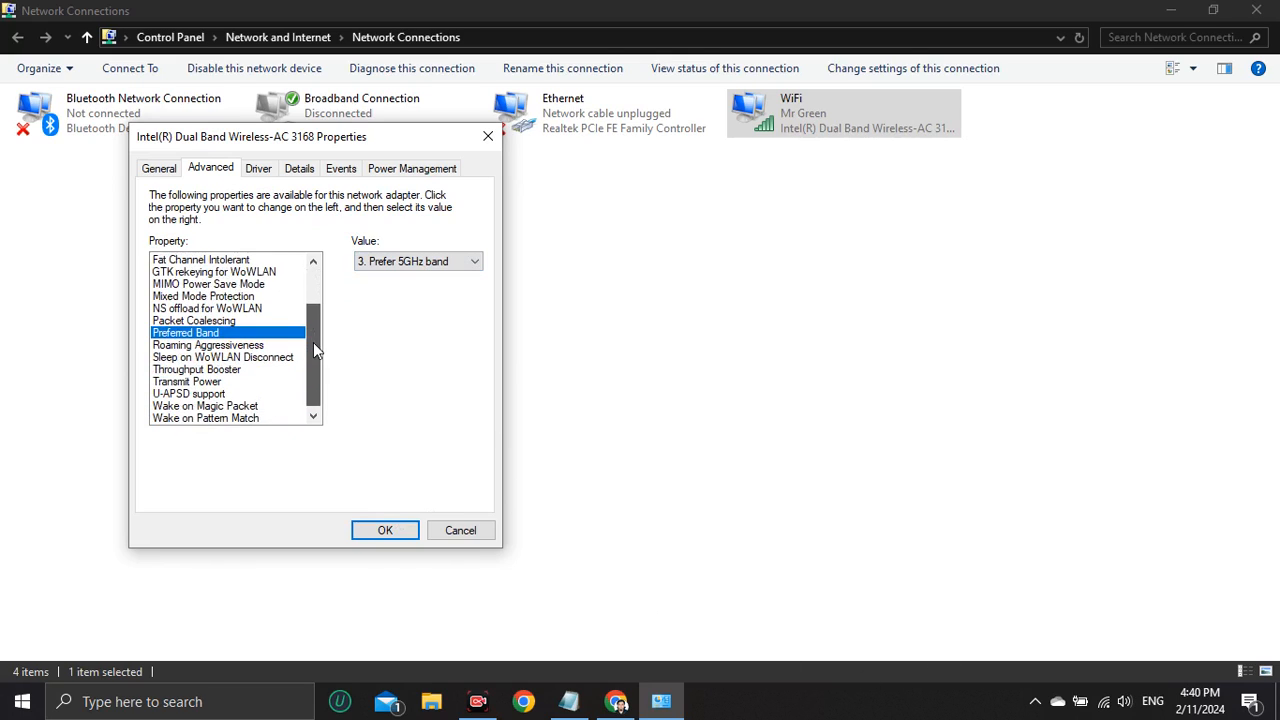
left_click(203, 347)
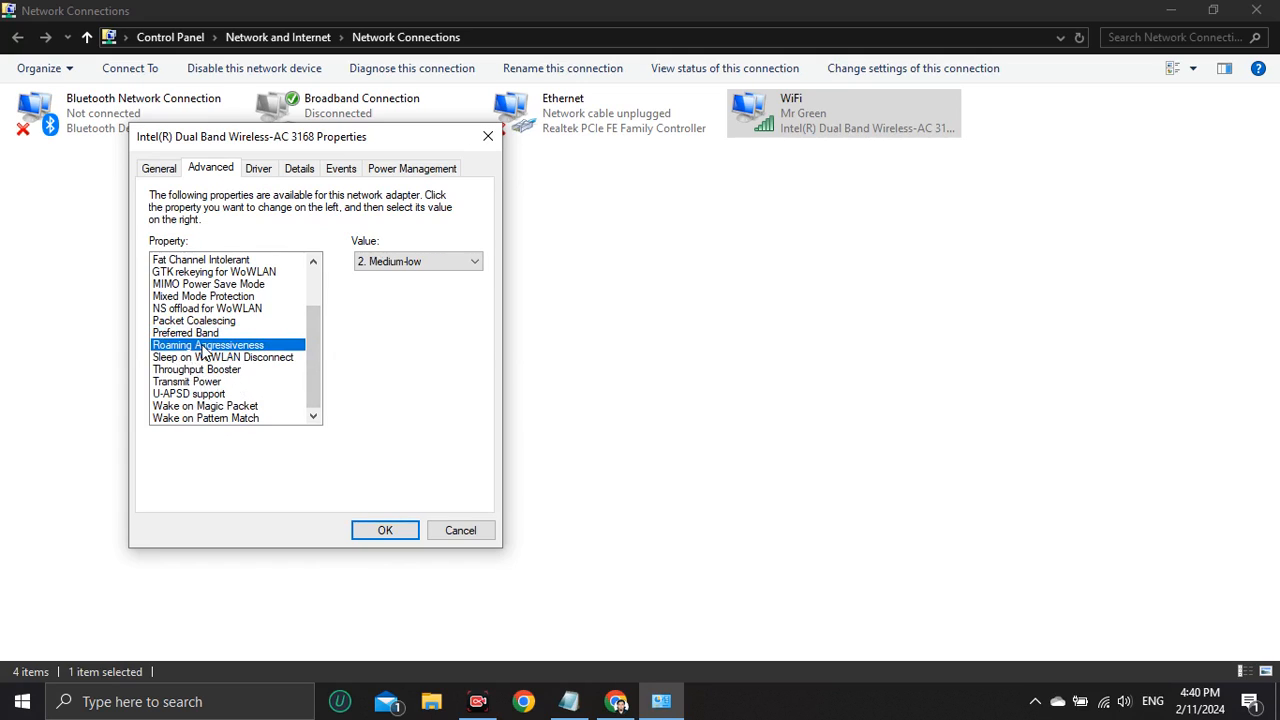
left_click(398, 262)
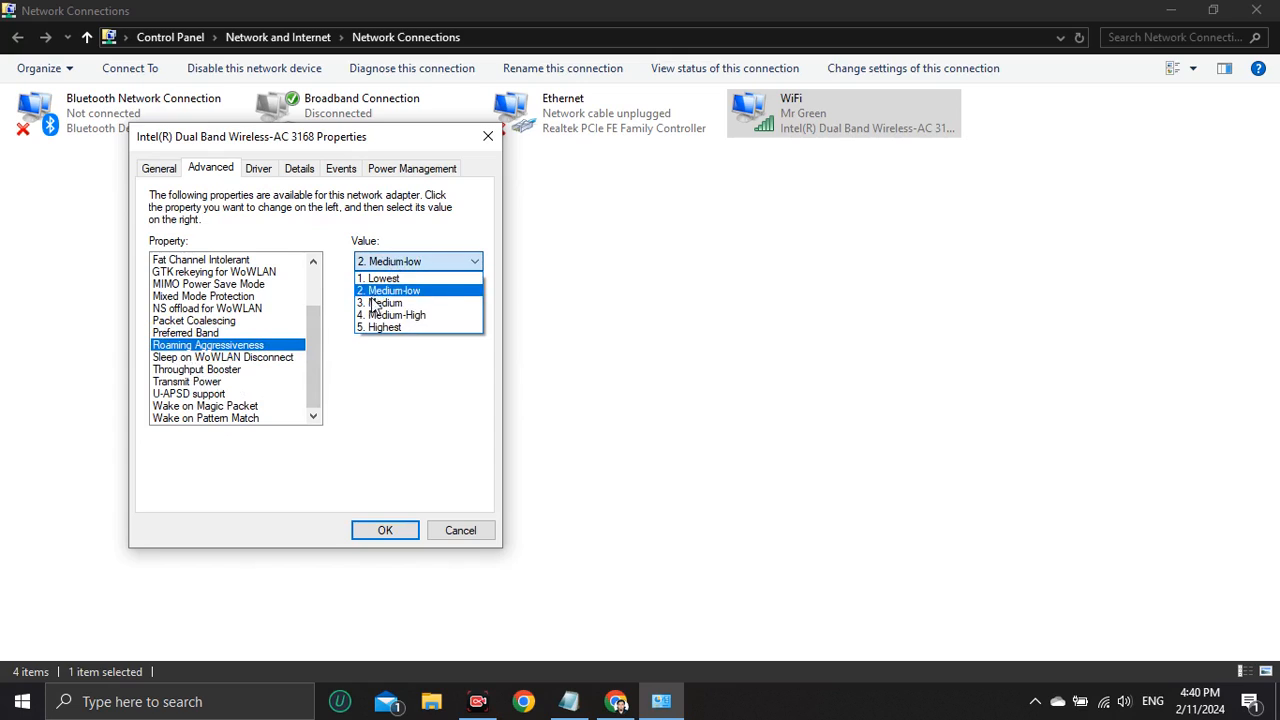
left_click(371, 294)
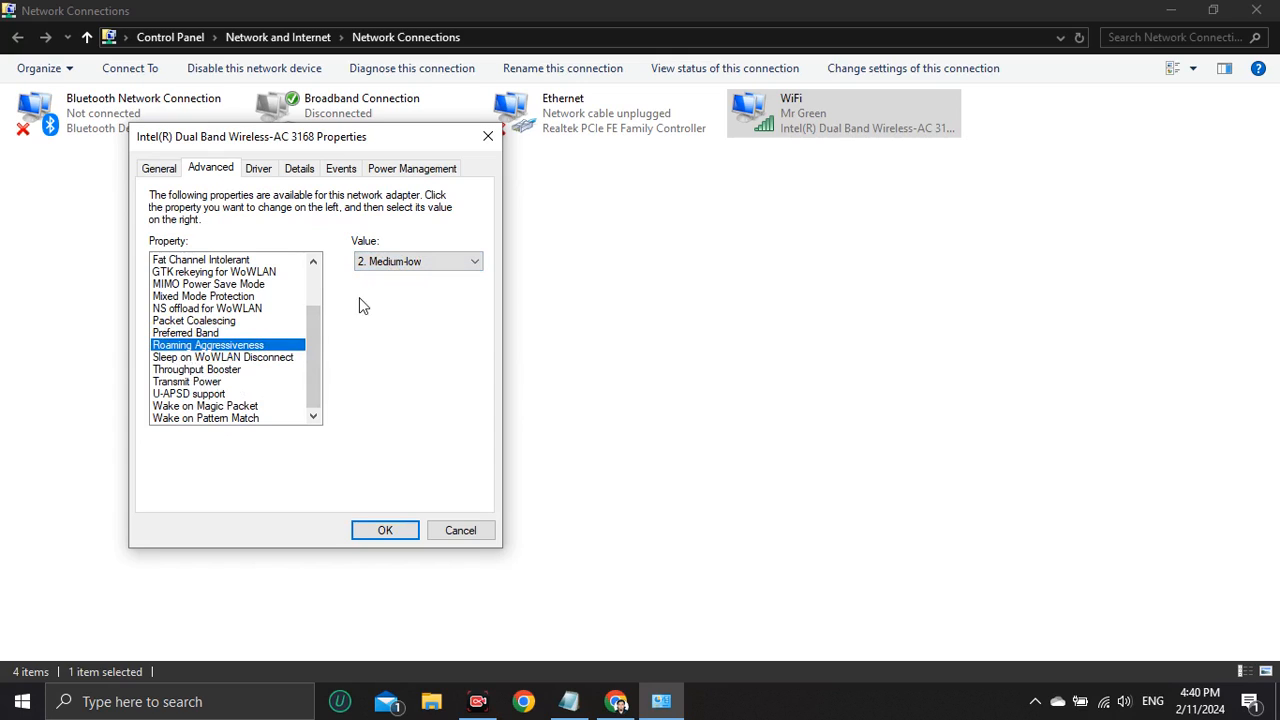
Set the adapter's Transmit Power to 5. Highest.
left_click(188, 383)
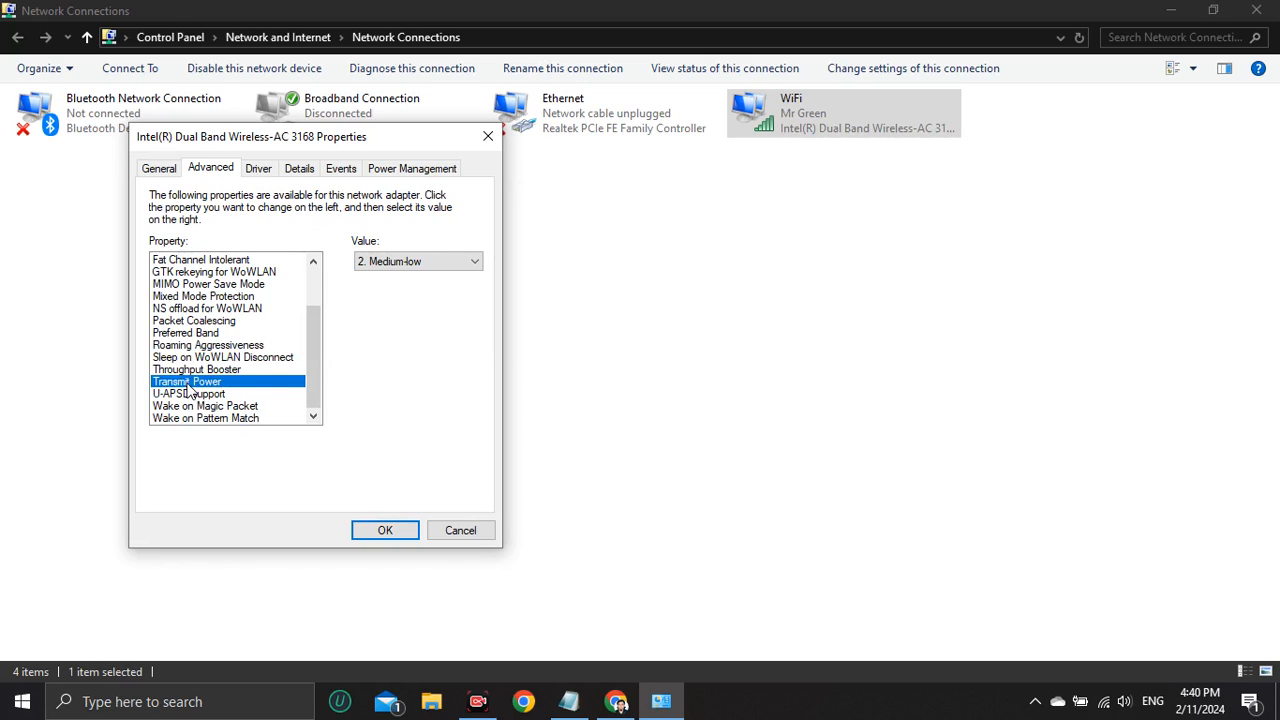
left_click(432, 262)
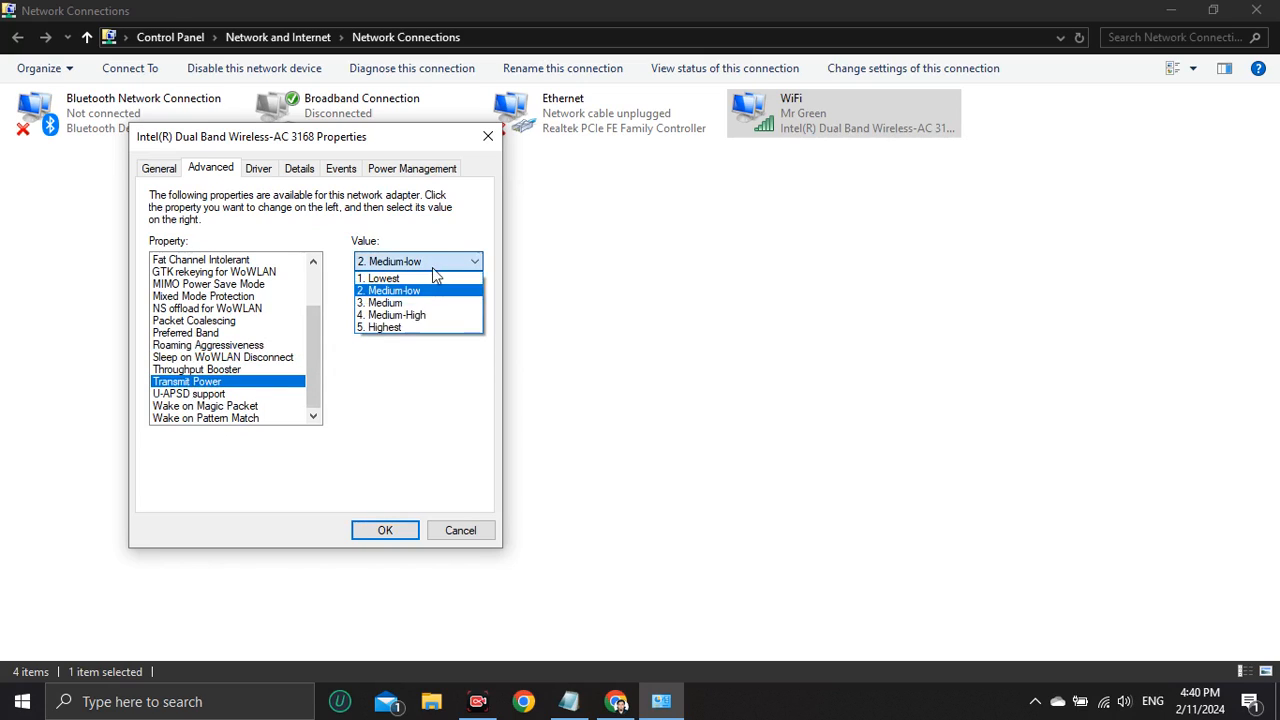
left_click(385, 327)
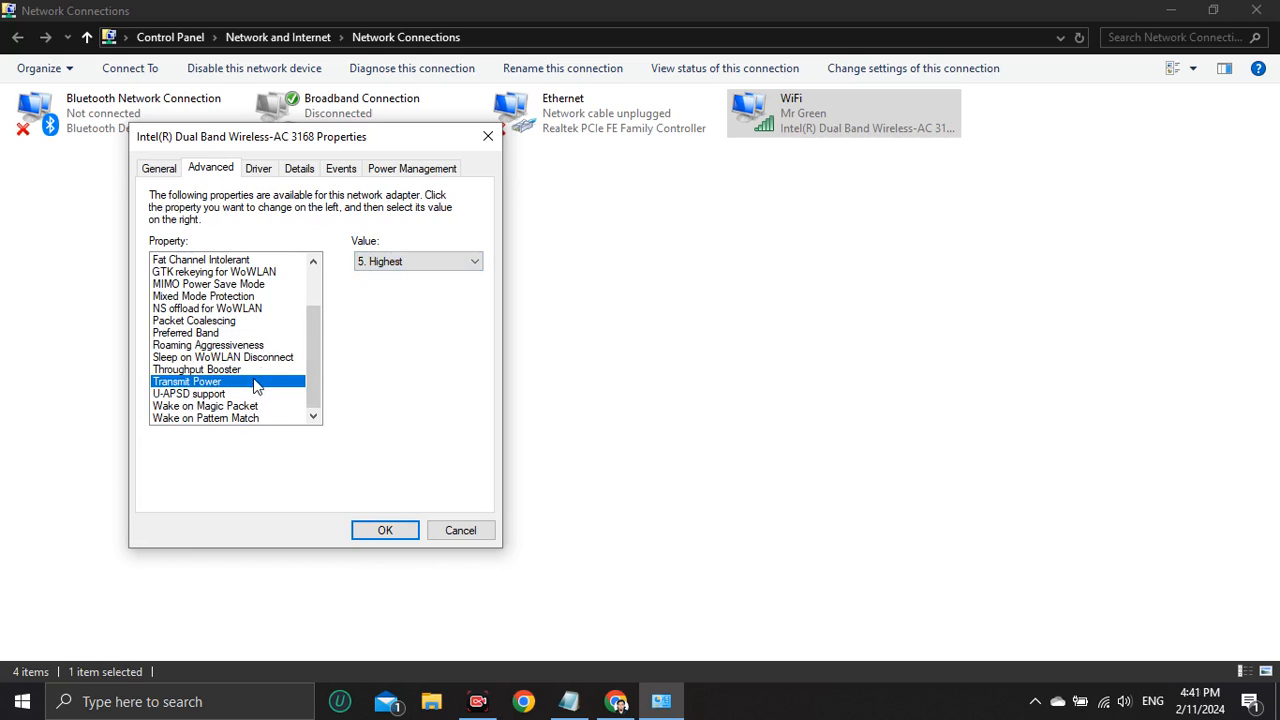
scroll(228, 398, "up", 1)
scroll(228, 398, "down", 1)
Stop the computer from turning off the wireless adapter to save power and confirm the adapter properties.
left_click(437, 175)
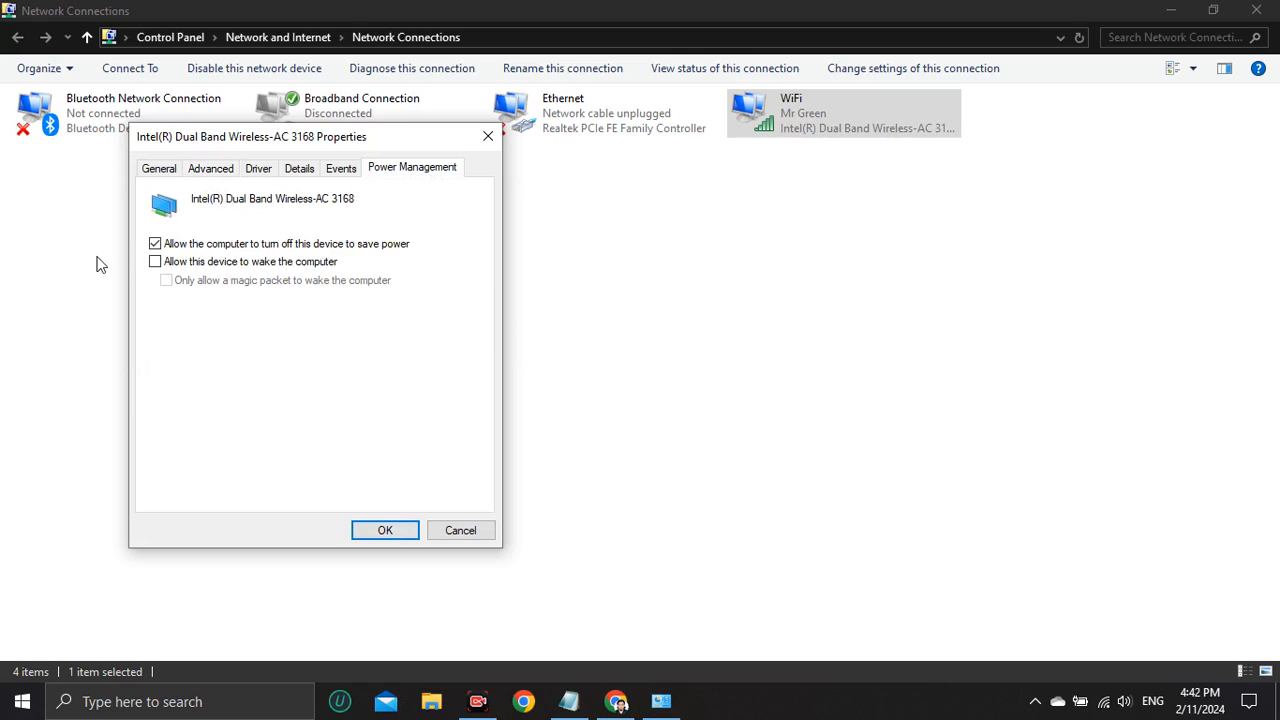
left_click(155, 244)
left_click(401, 531)
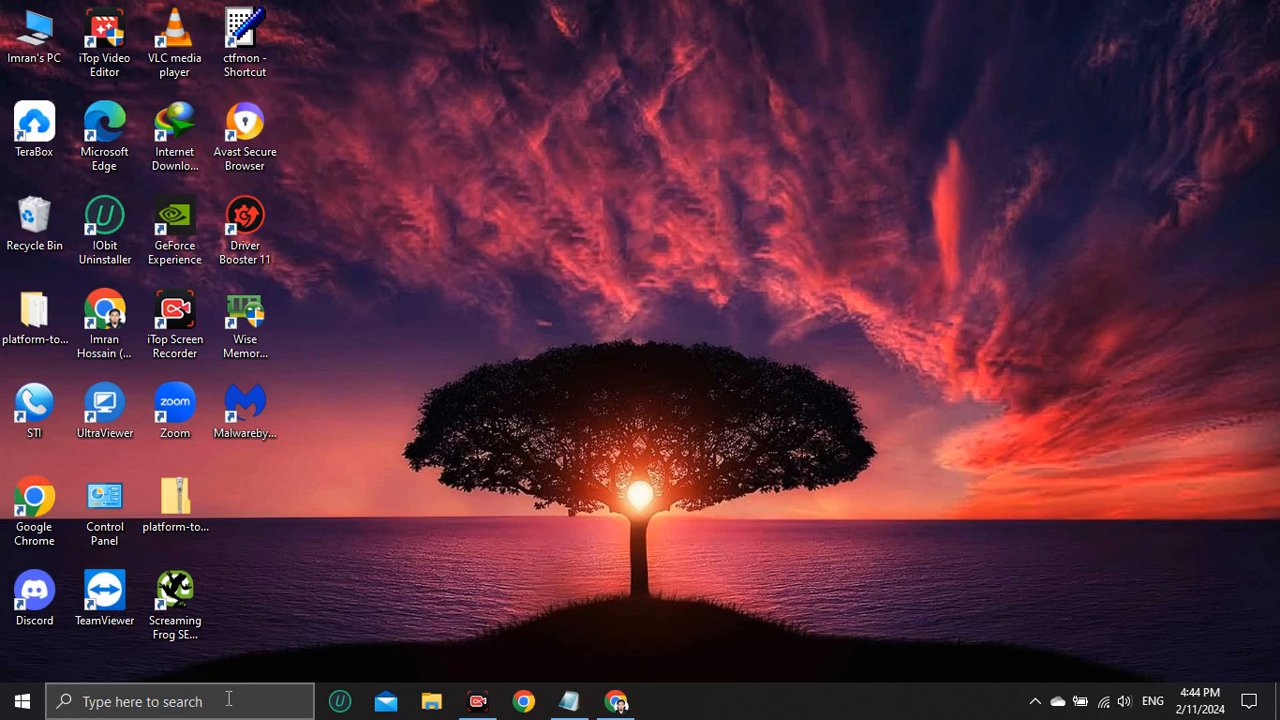
Search for the Windows Settings app and open its Privacy section.
left_click(228, 698)
type("se")
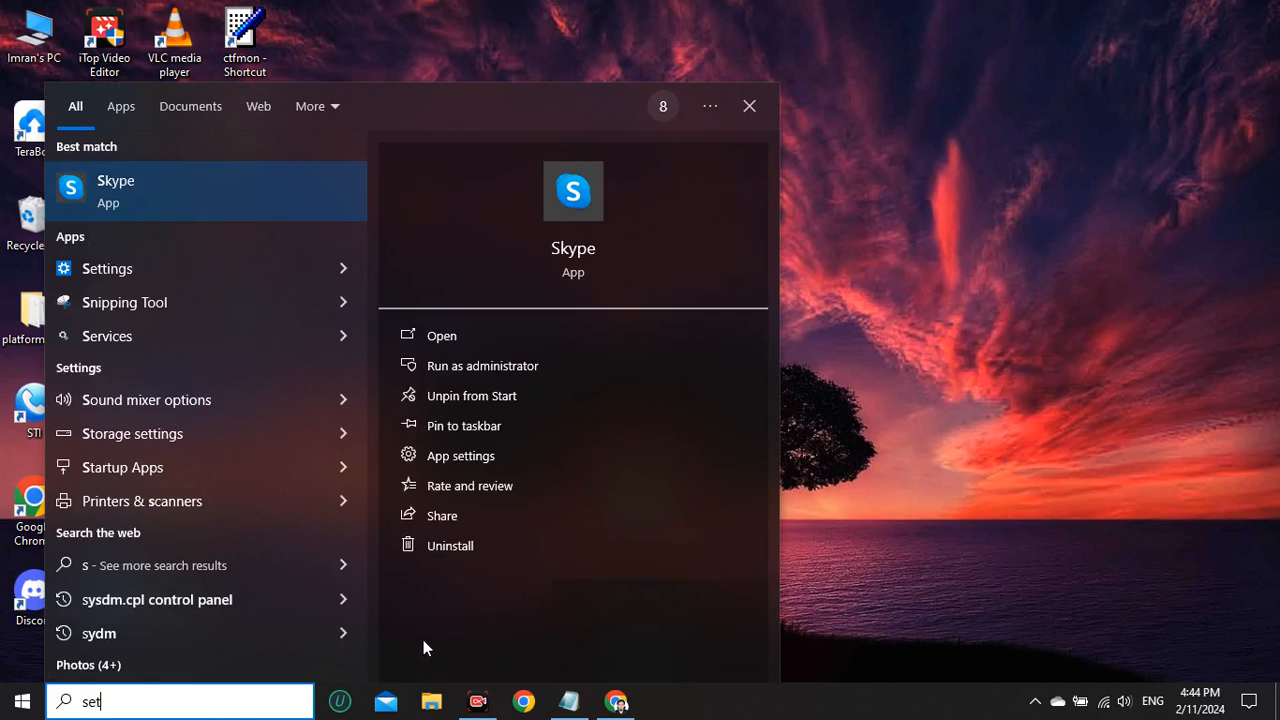
type("t")
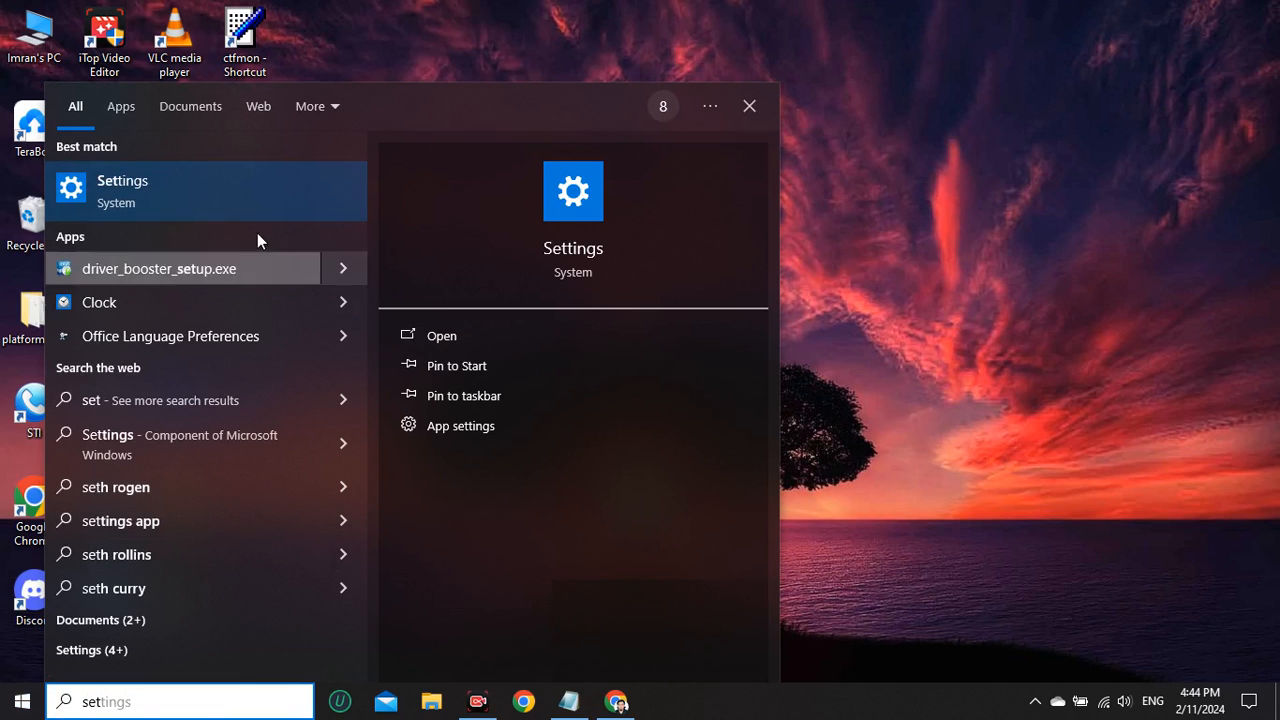
left_click(446, 332)
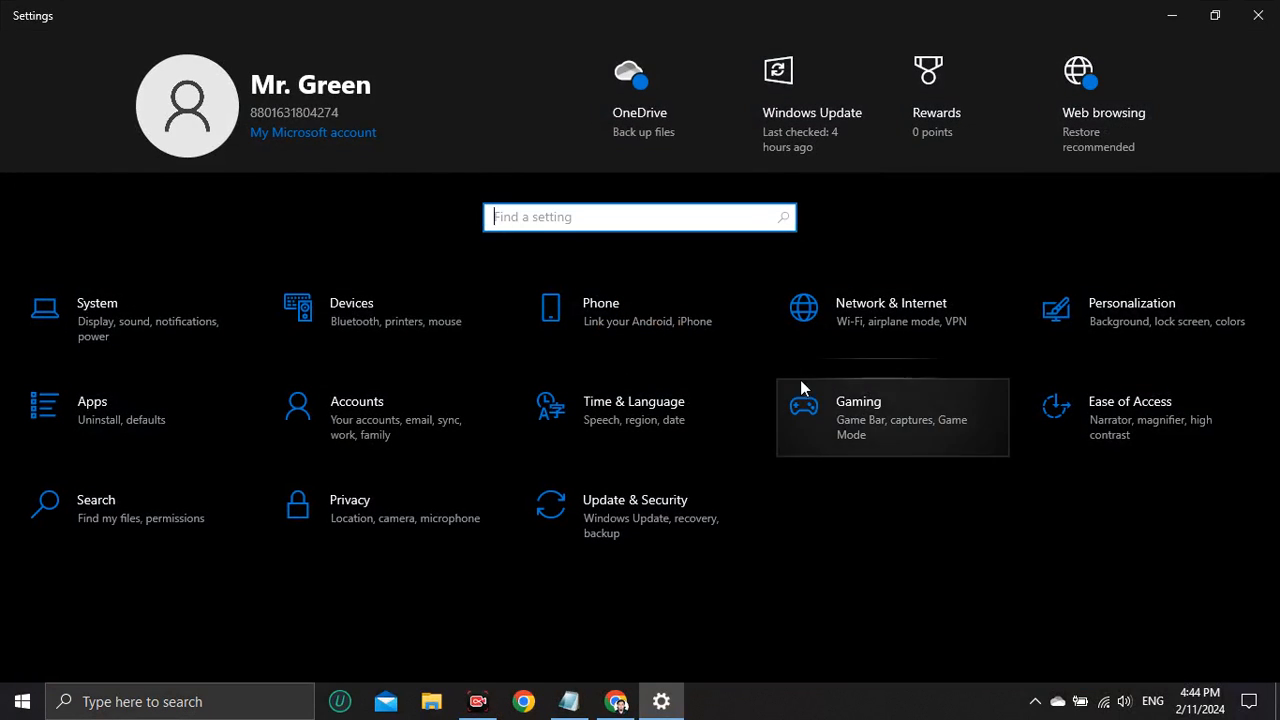
left_click(351, 516)
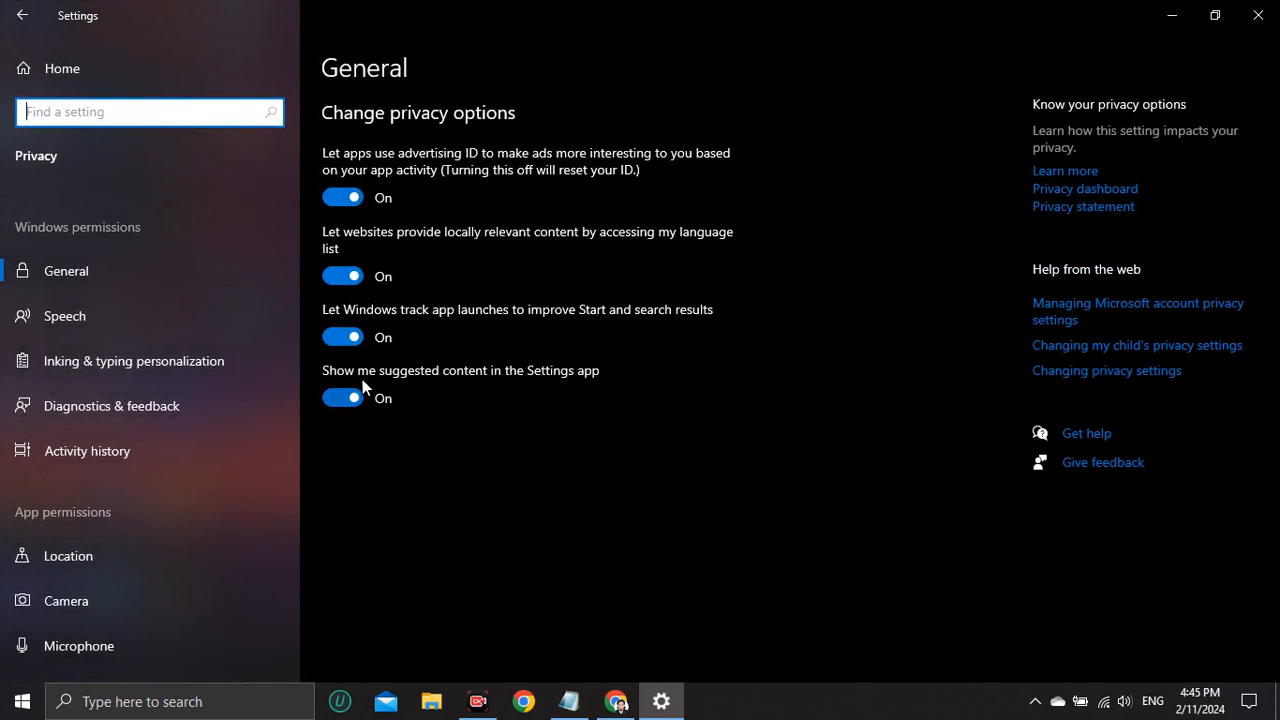
Turn off all four general privacy options: advertising ID, language list access, app launch tracking and suggested content.
left_click(352, 200)
left_click(345, 277)
left_click(342, 337)
left_click(342, 398)
Turn off inking and typing personalization after viewing the Speech privacy page, and open the Diagnostics & feedback page.
scroll(120, 295, "down", 1)
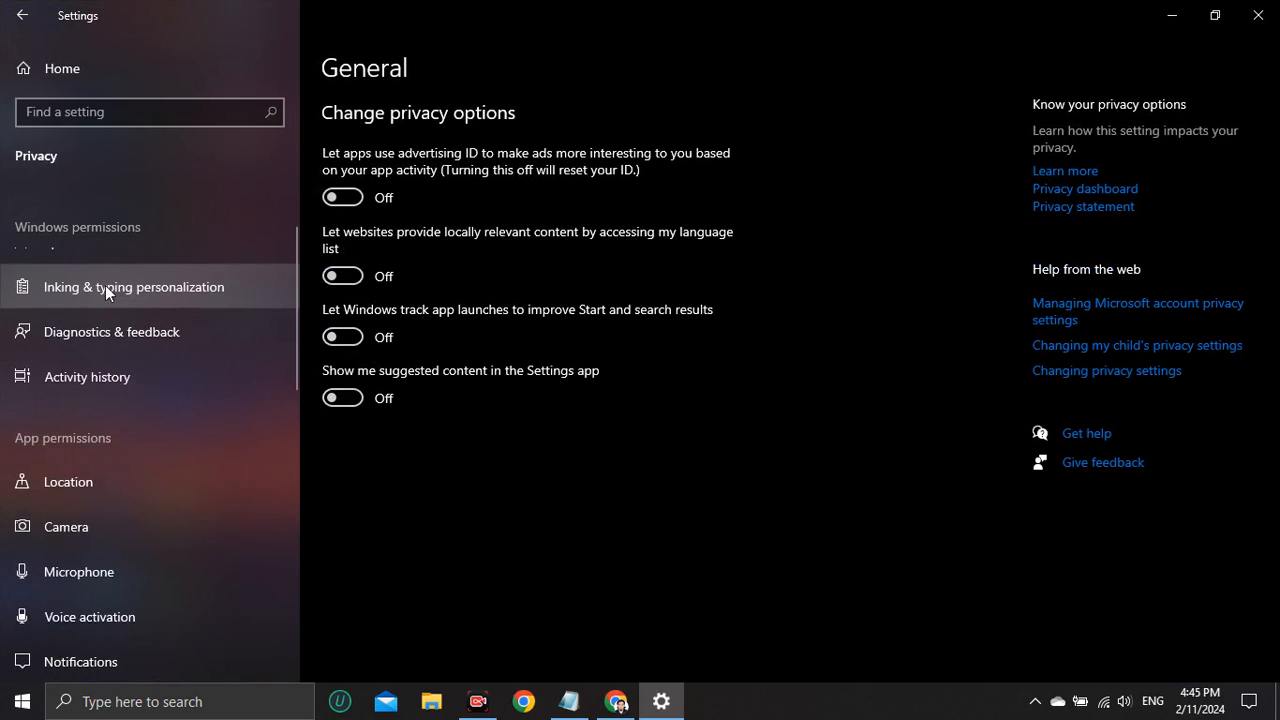
scroll(97, 290, "up", 2)
left_click(90, 316)
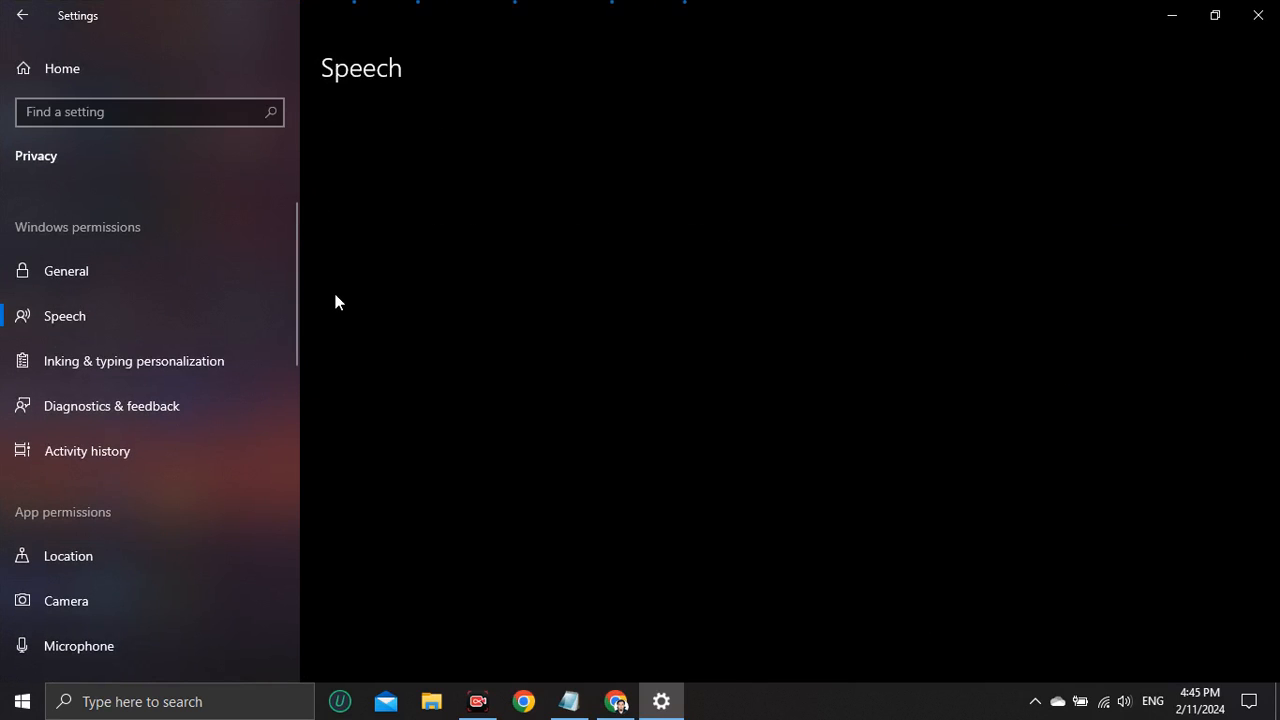
left_click(95, 376)
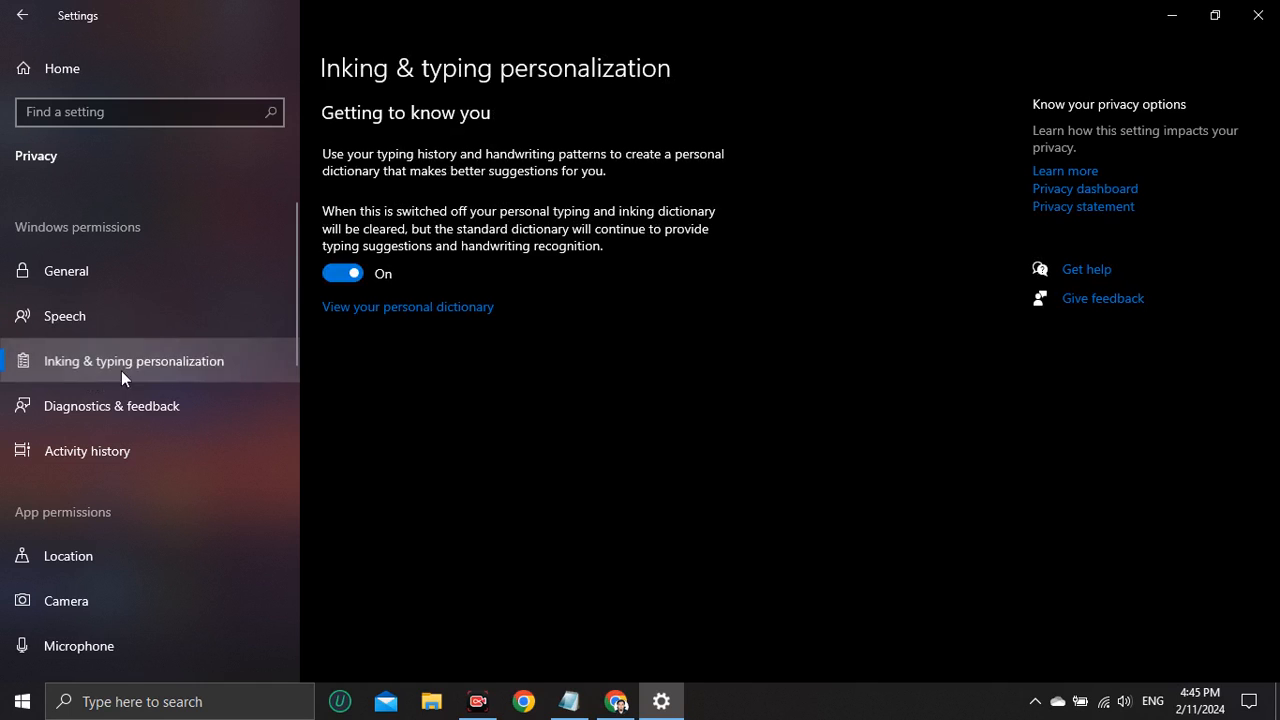
left_click(348, 273)
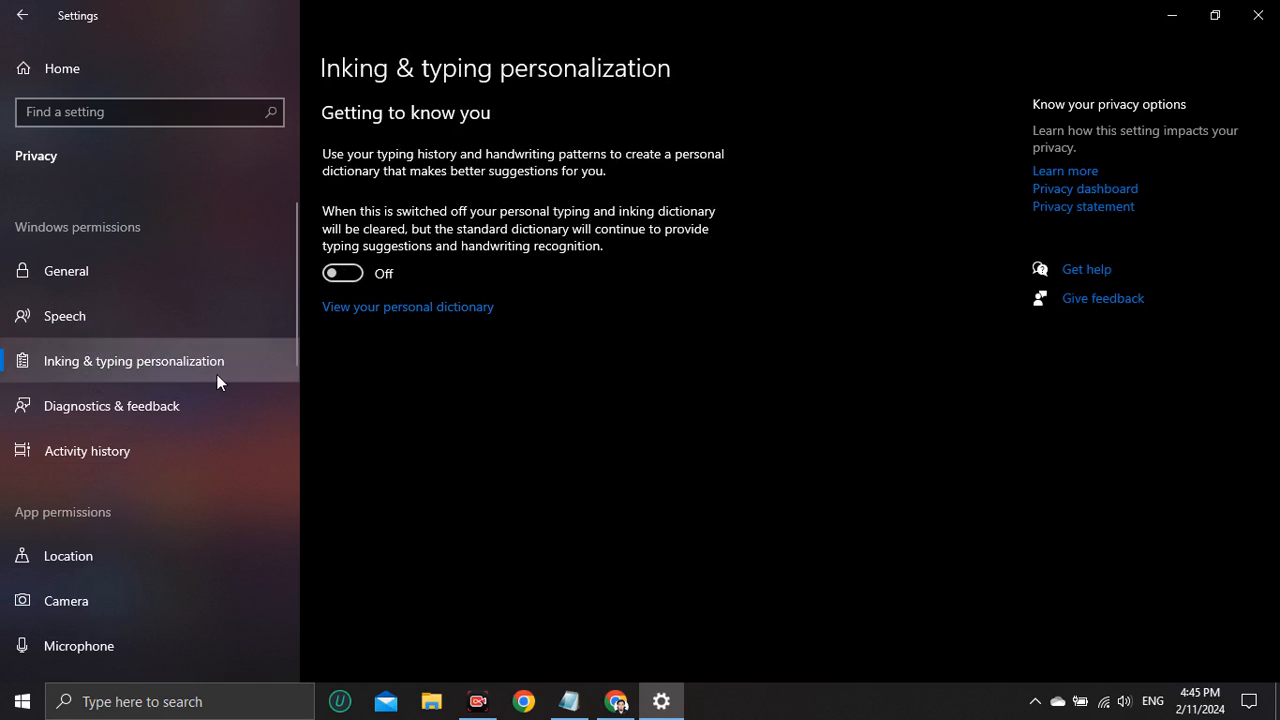
left_click(176, 404)
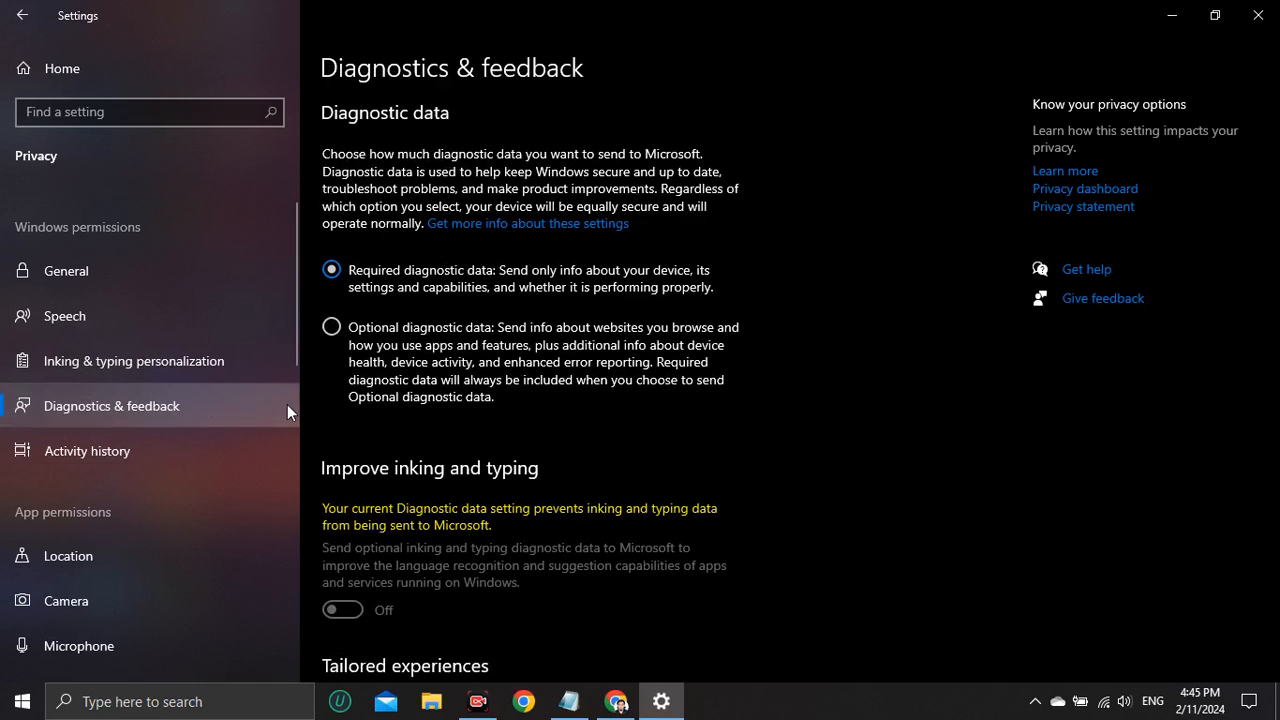
Look through the Activity history, Location, Camera and Microphone privacy pages to see which access settings are enabled.
left_click(103, 458)
scroll(111, 482, "down", 1)
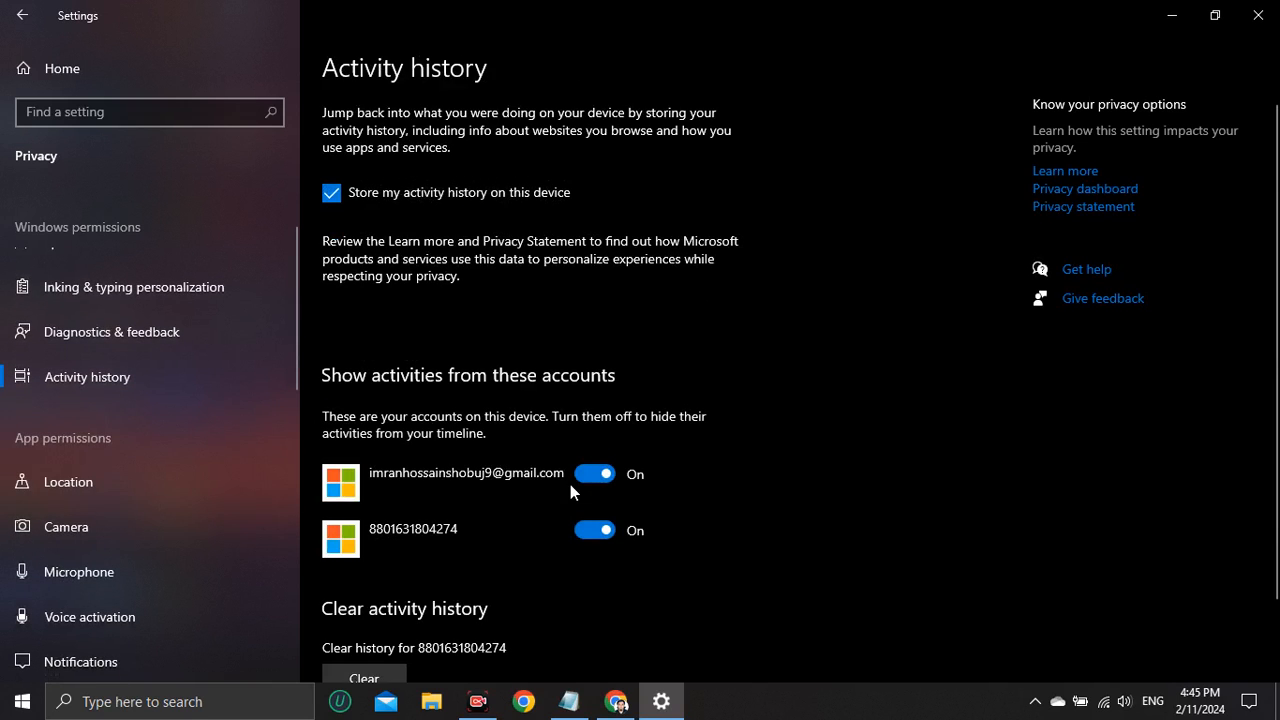
left_click(61, 480)
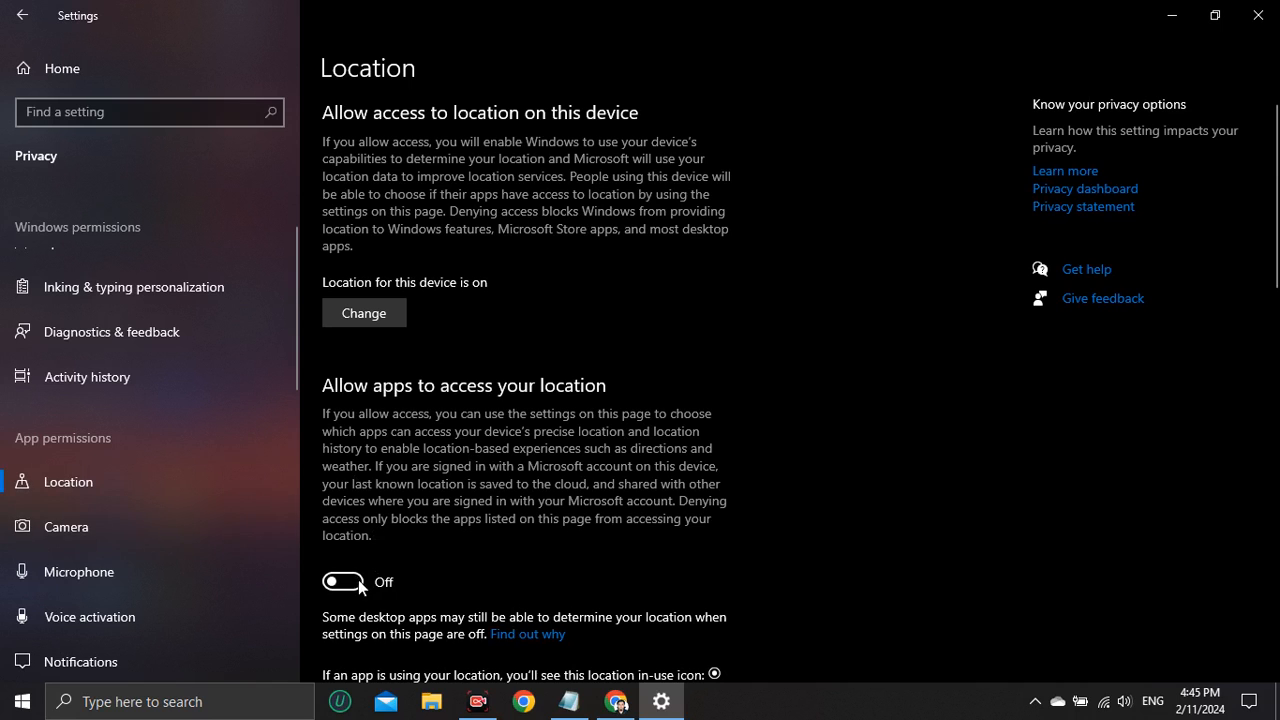
left_click(127, 527)
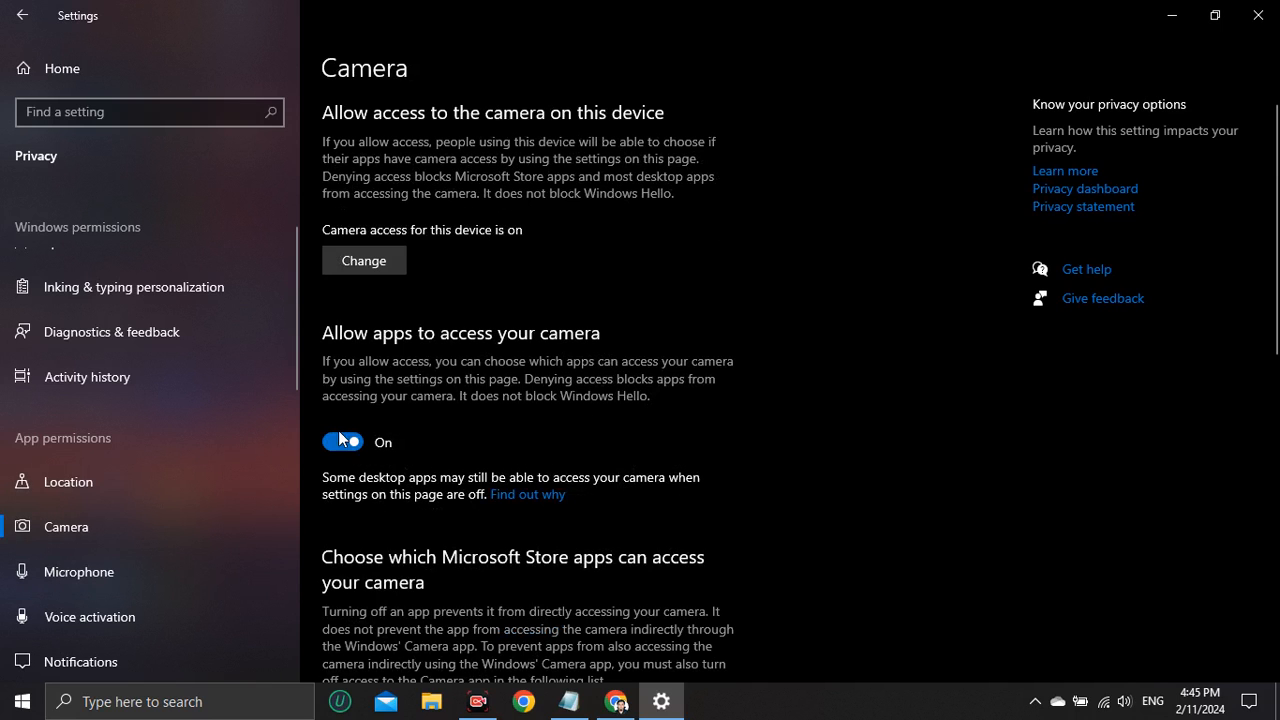
left_click(112, 580)
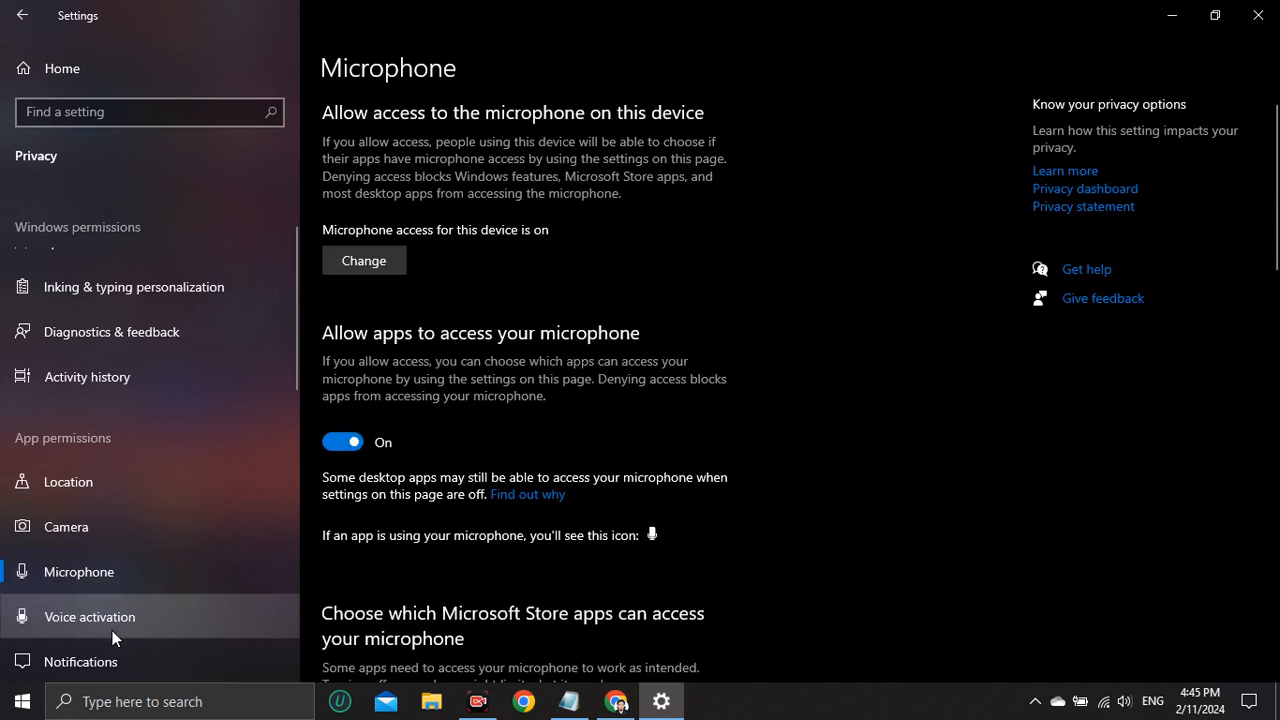
scroll(119, 613, "up", 1)
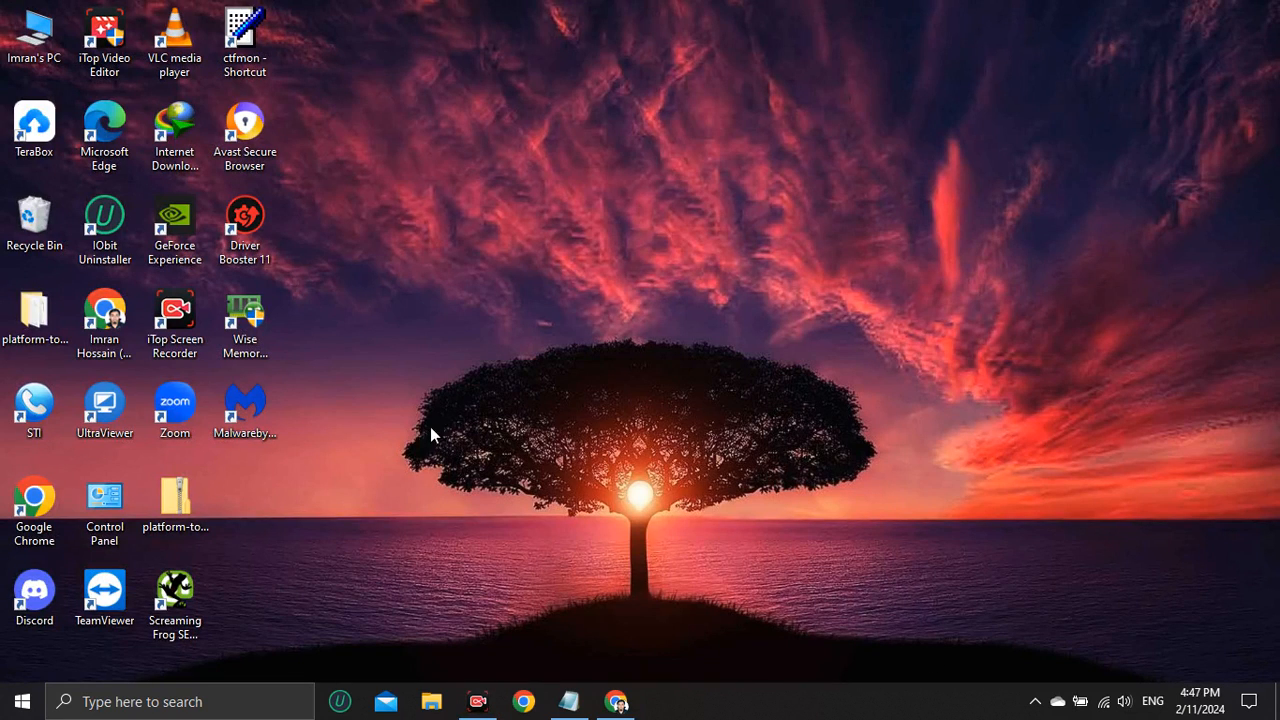
left_click(181, 694)
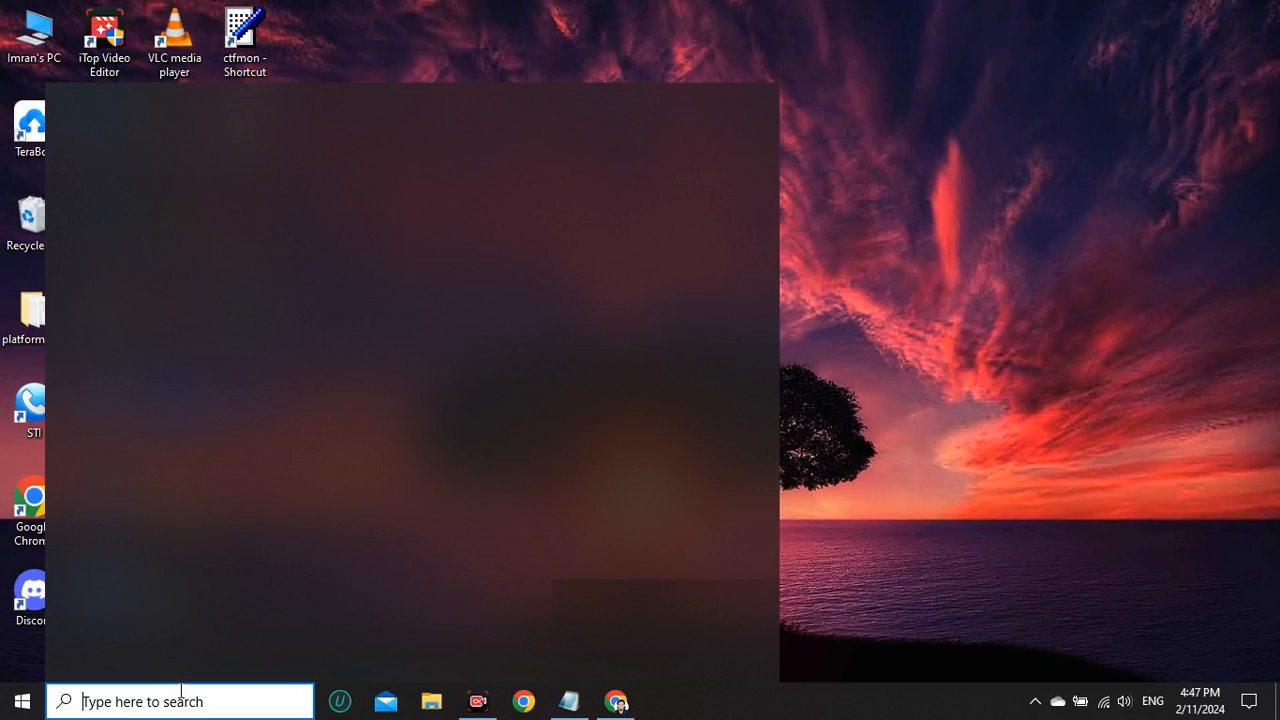
type("devi")
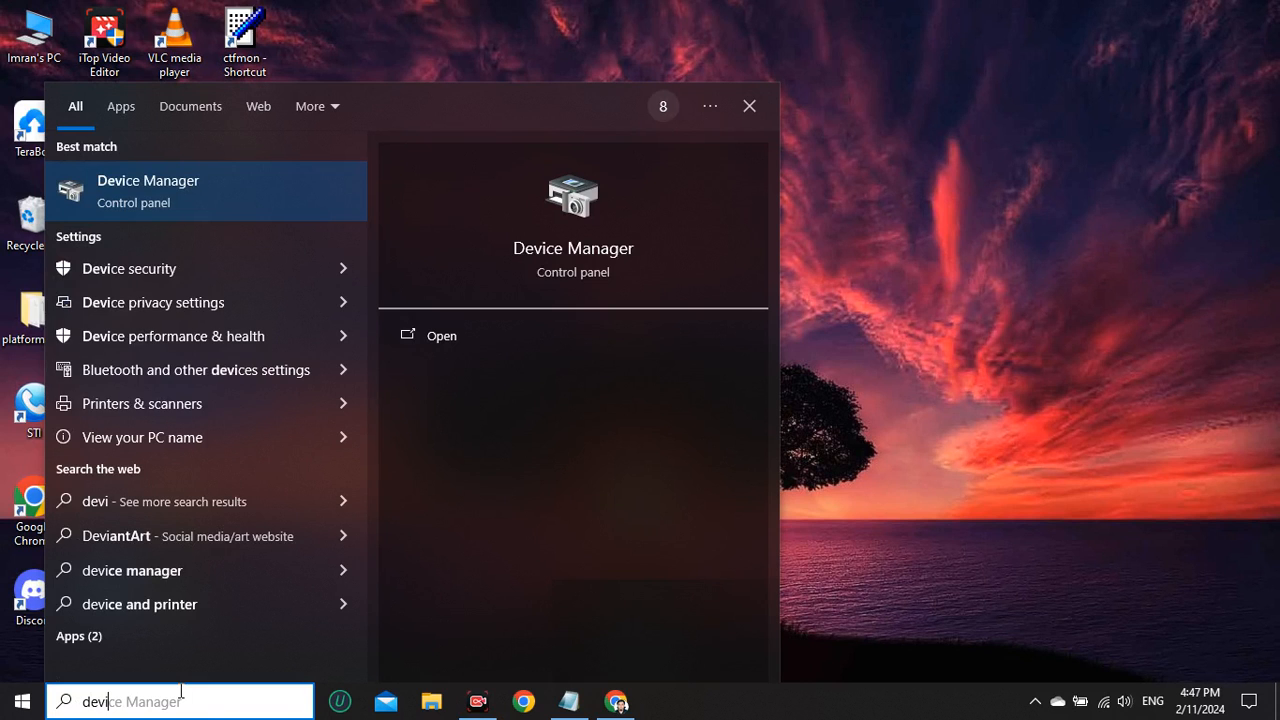
key("Return")
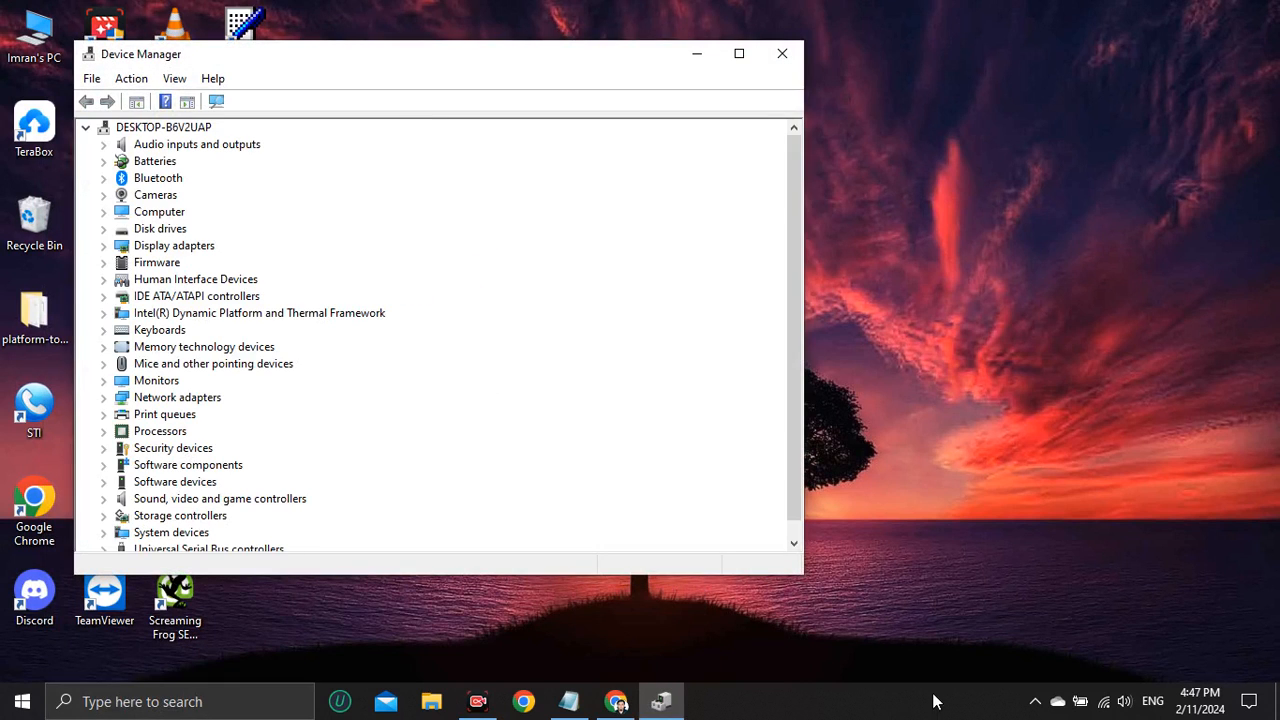
left_click(782, 53)
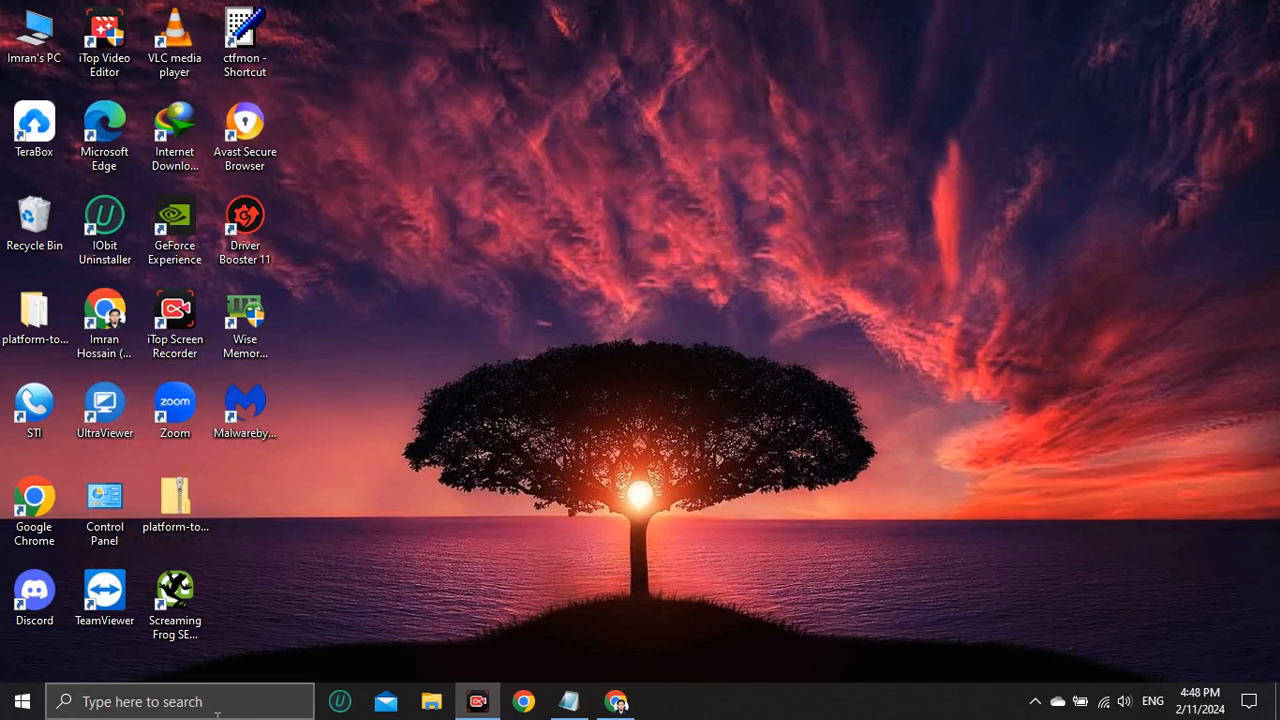
Search Windows for "delivery" and open the Delivery Optimization advanced settings.
left_click(213, 712)
type("de")
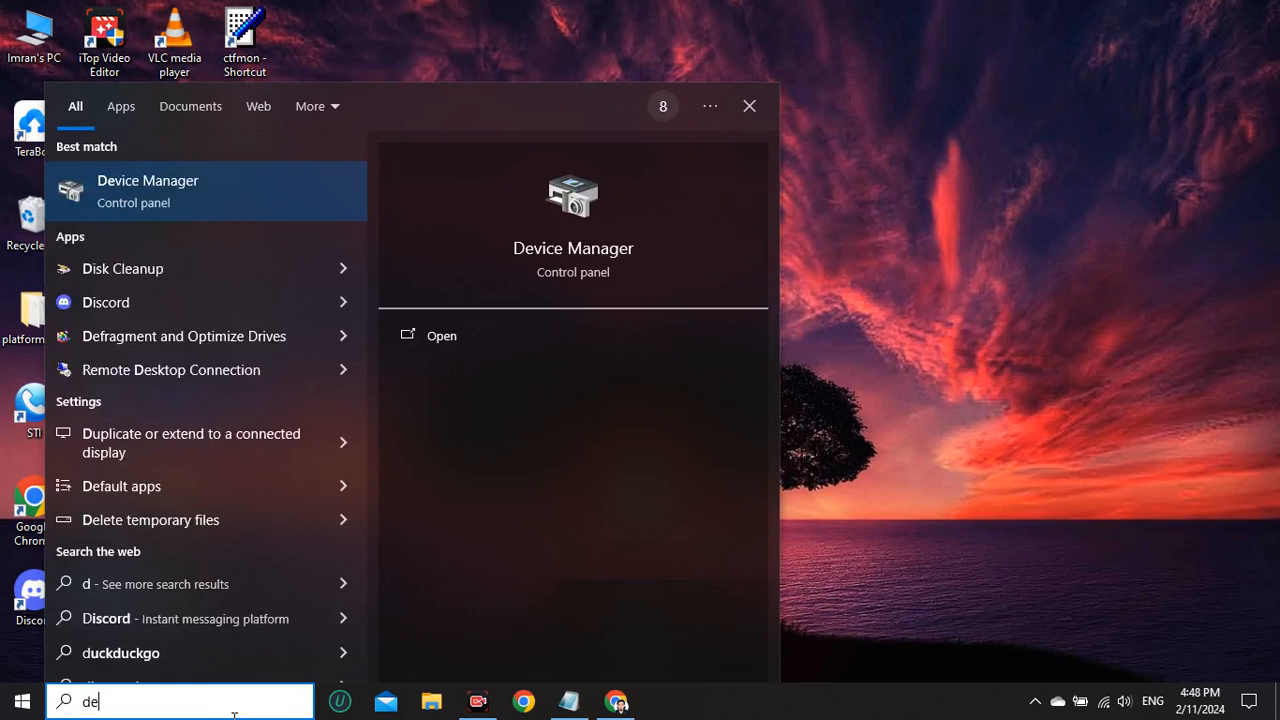
type("liv")
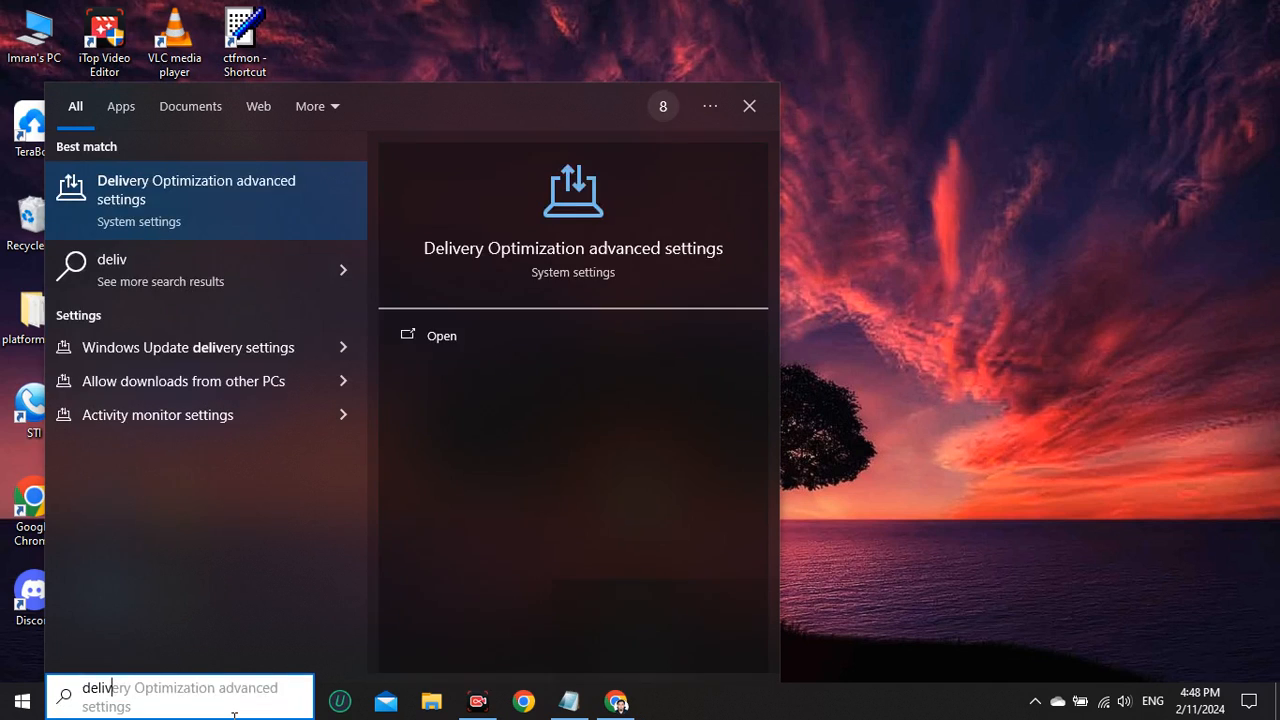
type("er")
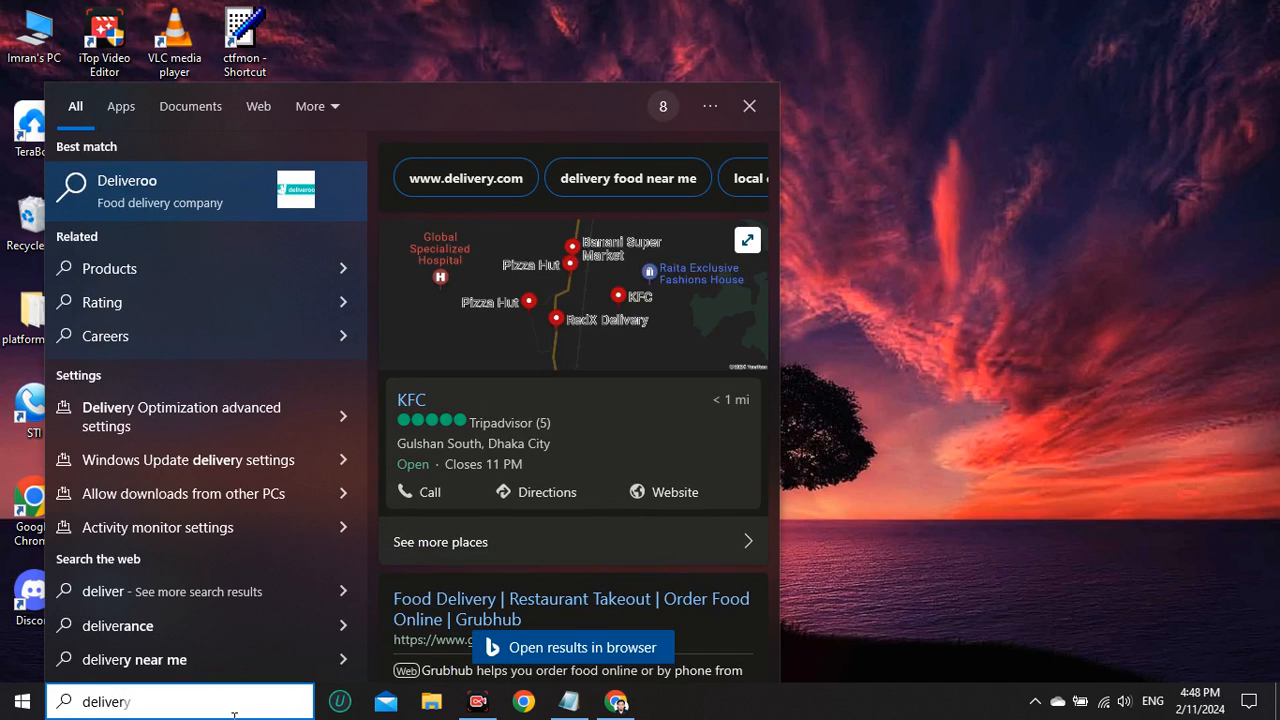
key("BackSpace")
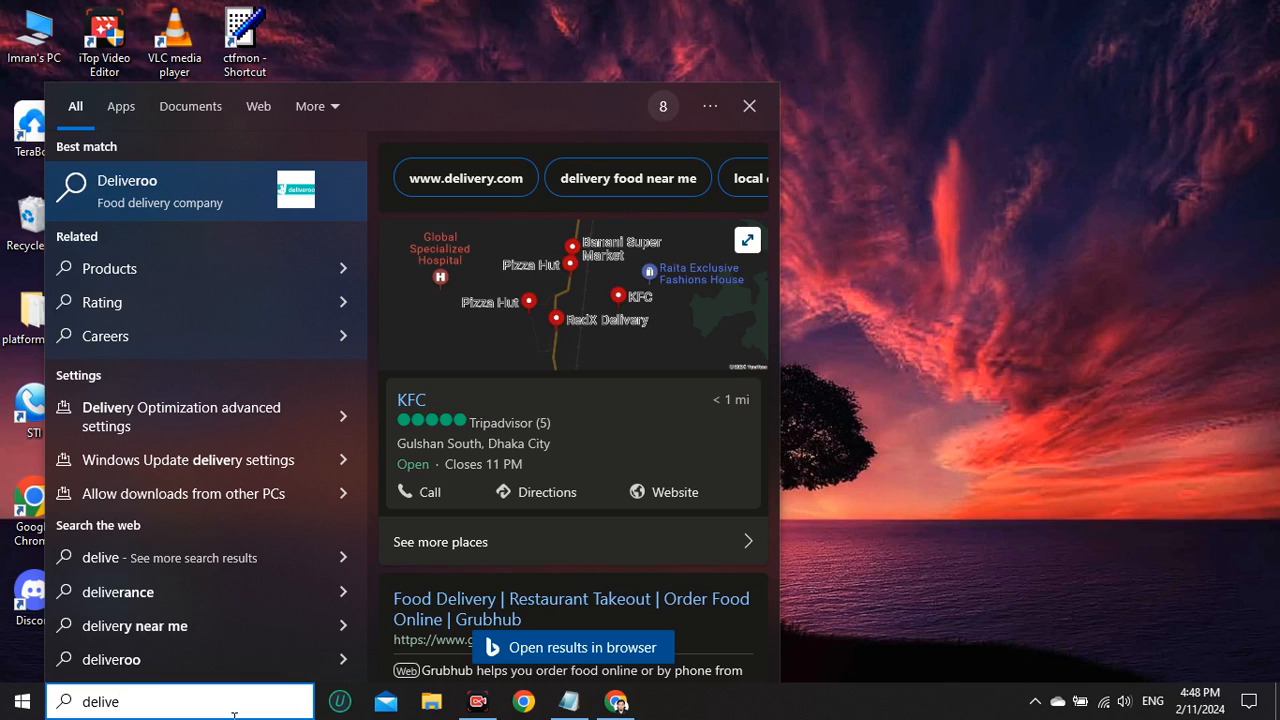
type("ry")
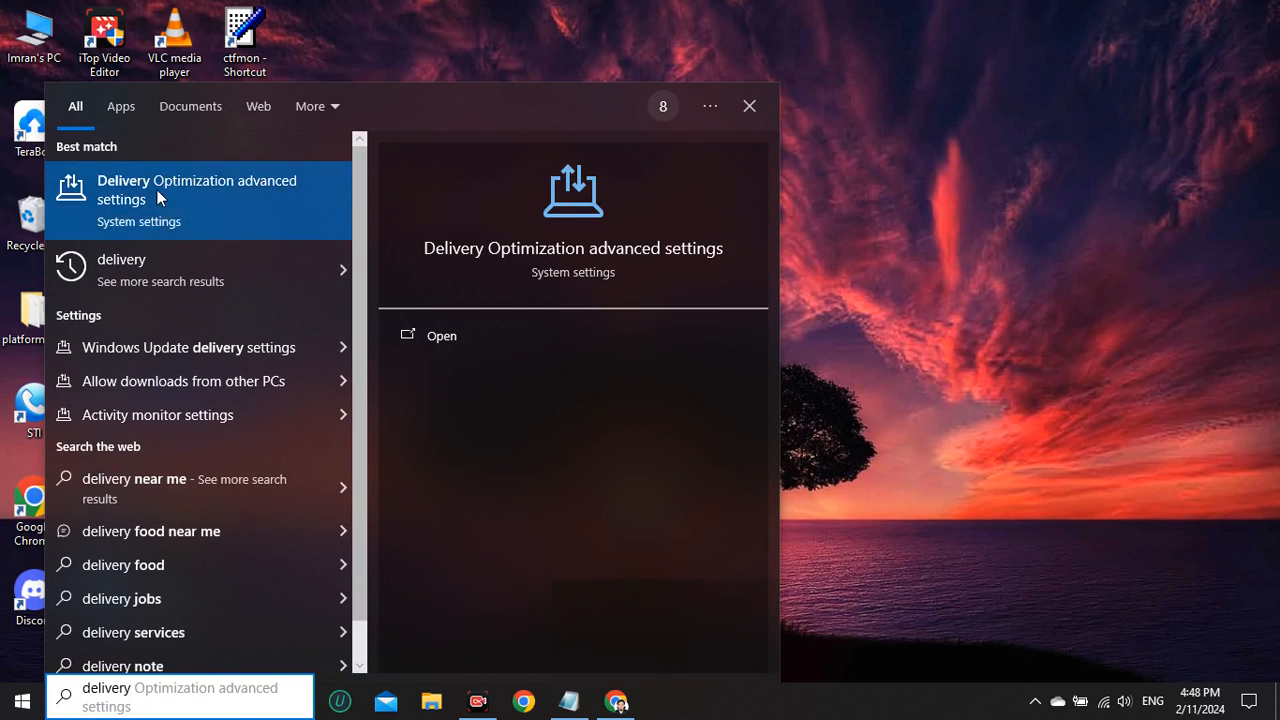
left_click(234, 196)
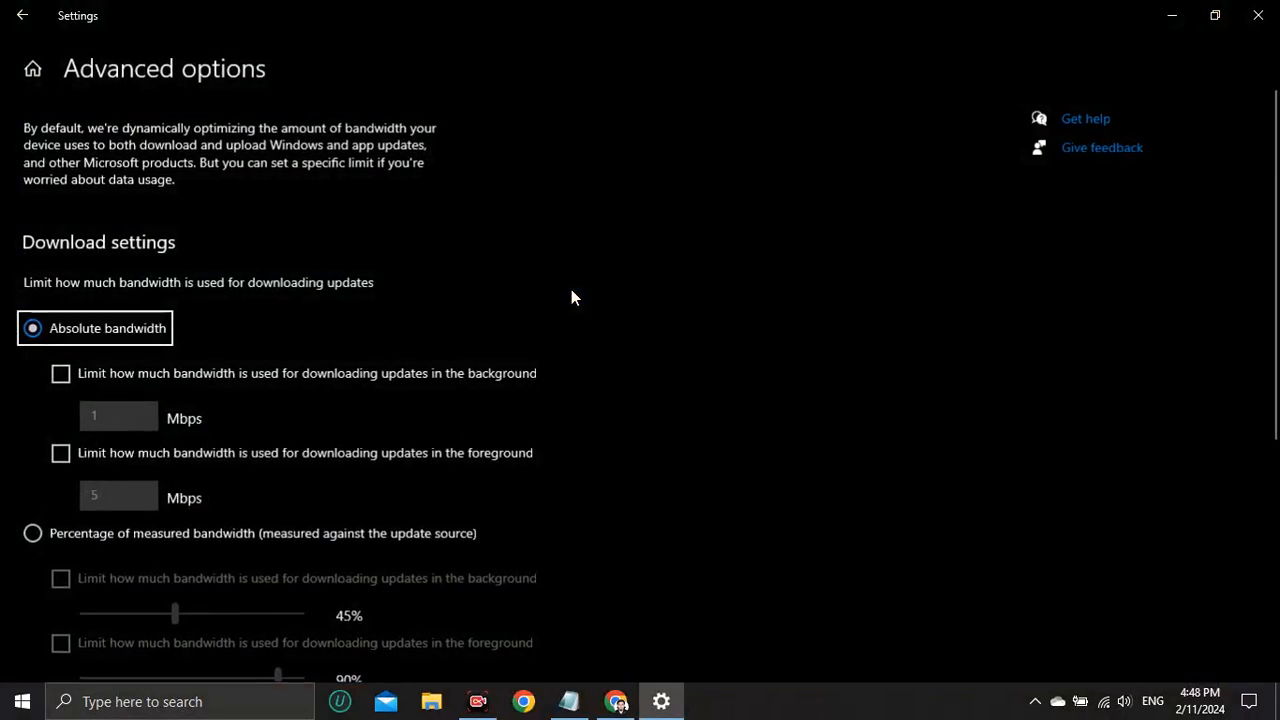
Return to the main Delivery Optimization page and turn off downloads from other PCs.
scroll(600, 372, "down", 2)
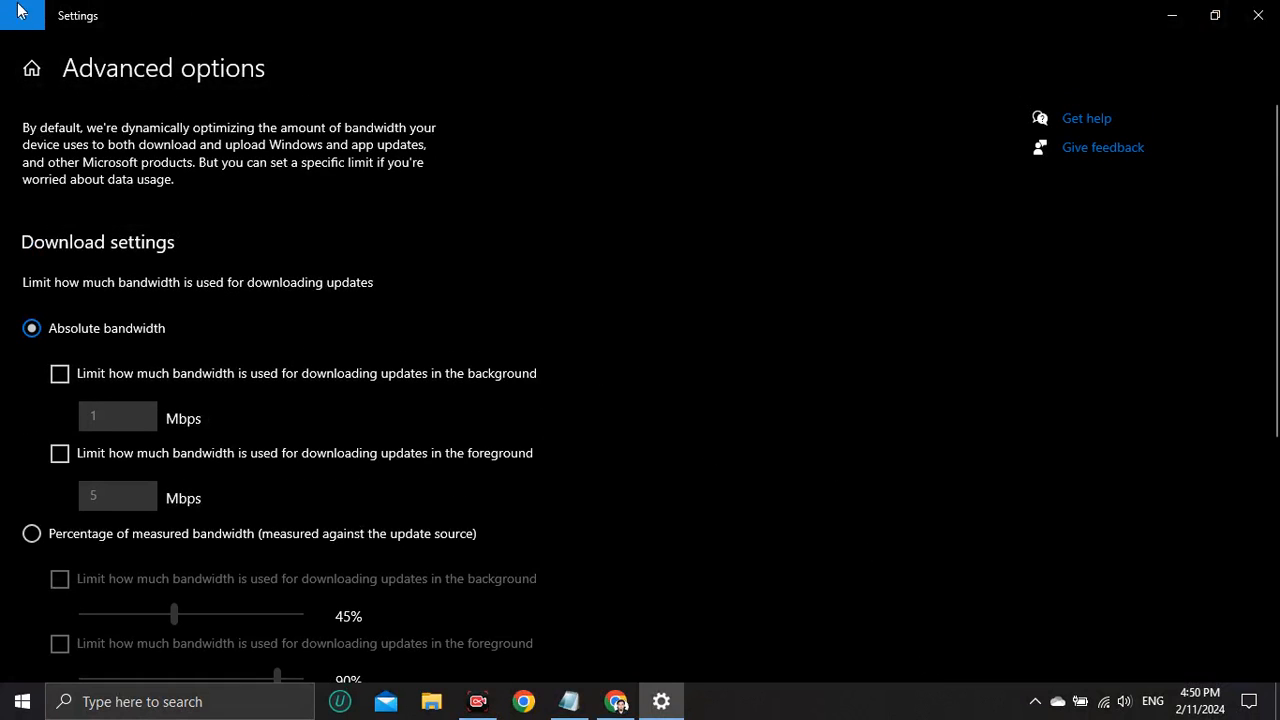
left_click(24, 18)
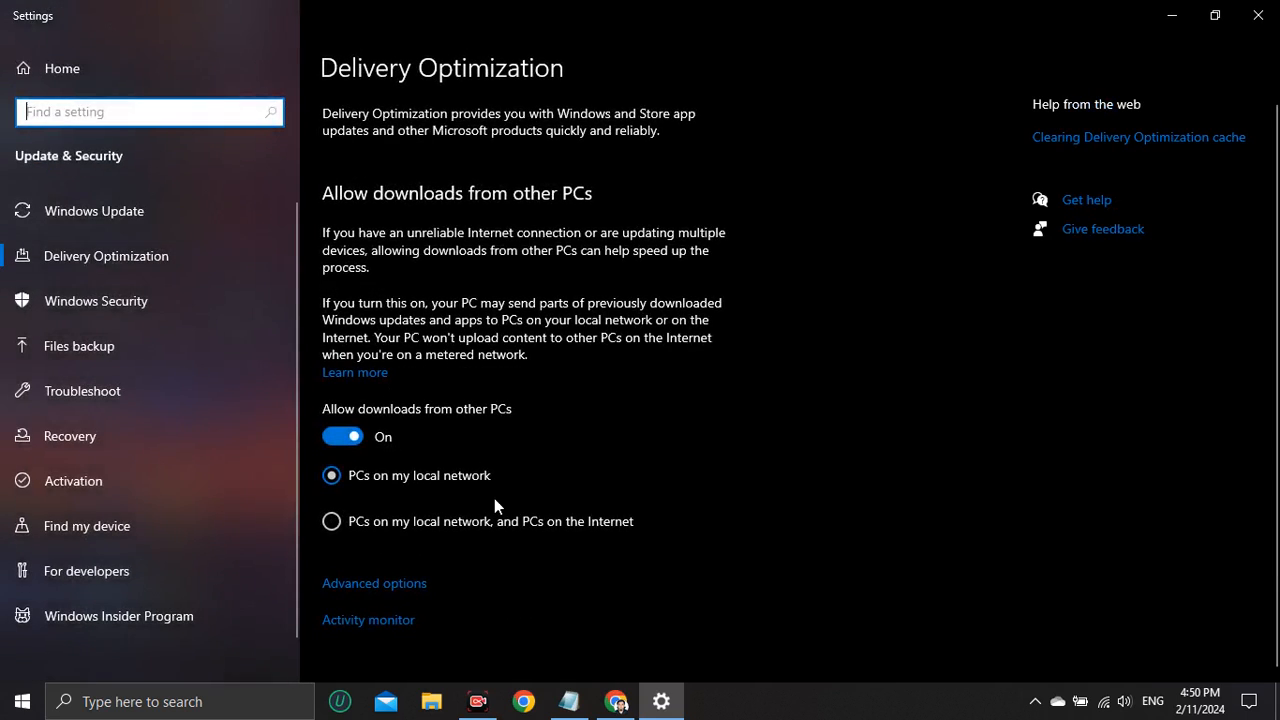
left_click(345, 443)
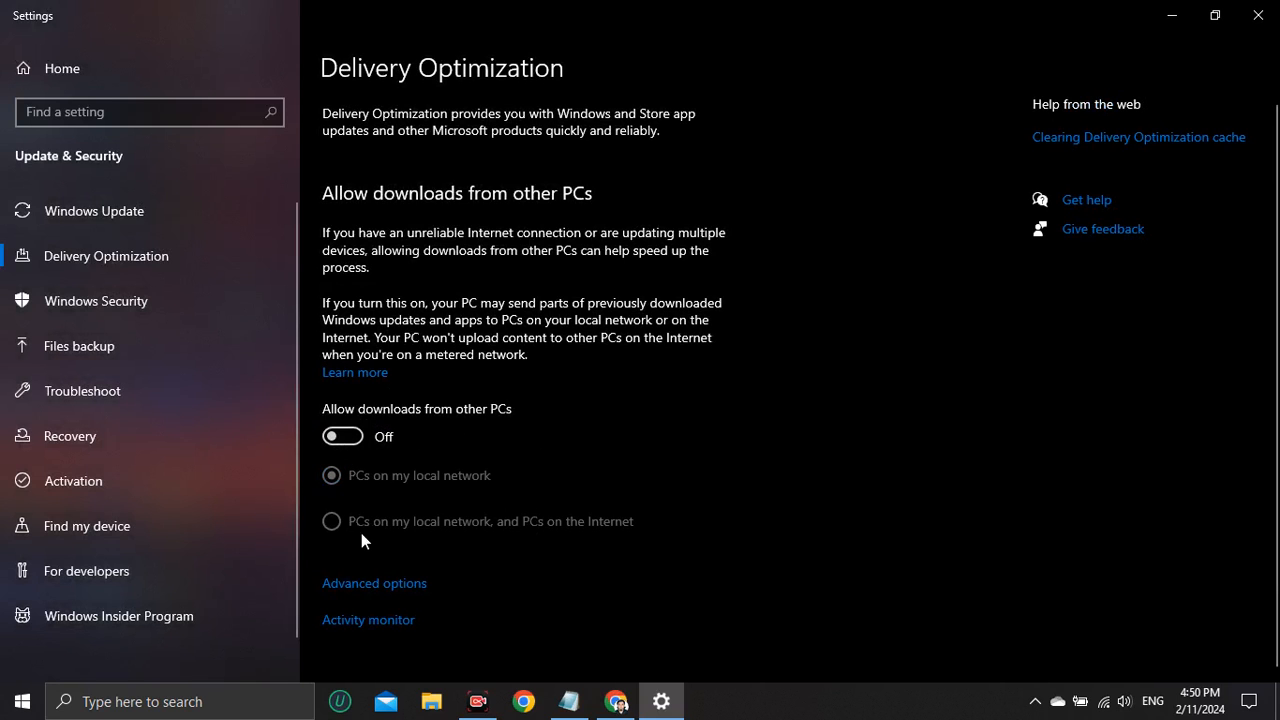
In the Delivery Optimization advanced options, limit update downloads by percentage of measured bandwidth, to 20% in the background and 20% in the foreground.
left_click(370, 585)
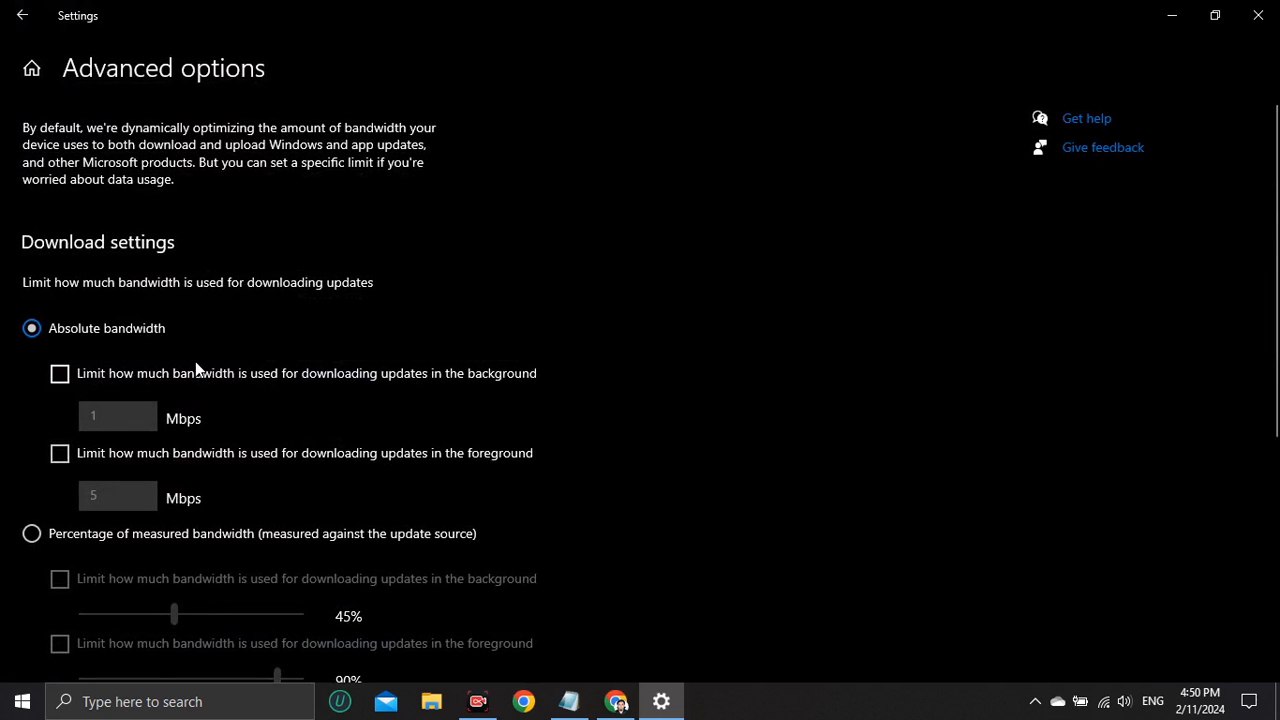
scroll(195, 361, "down", 2)
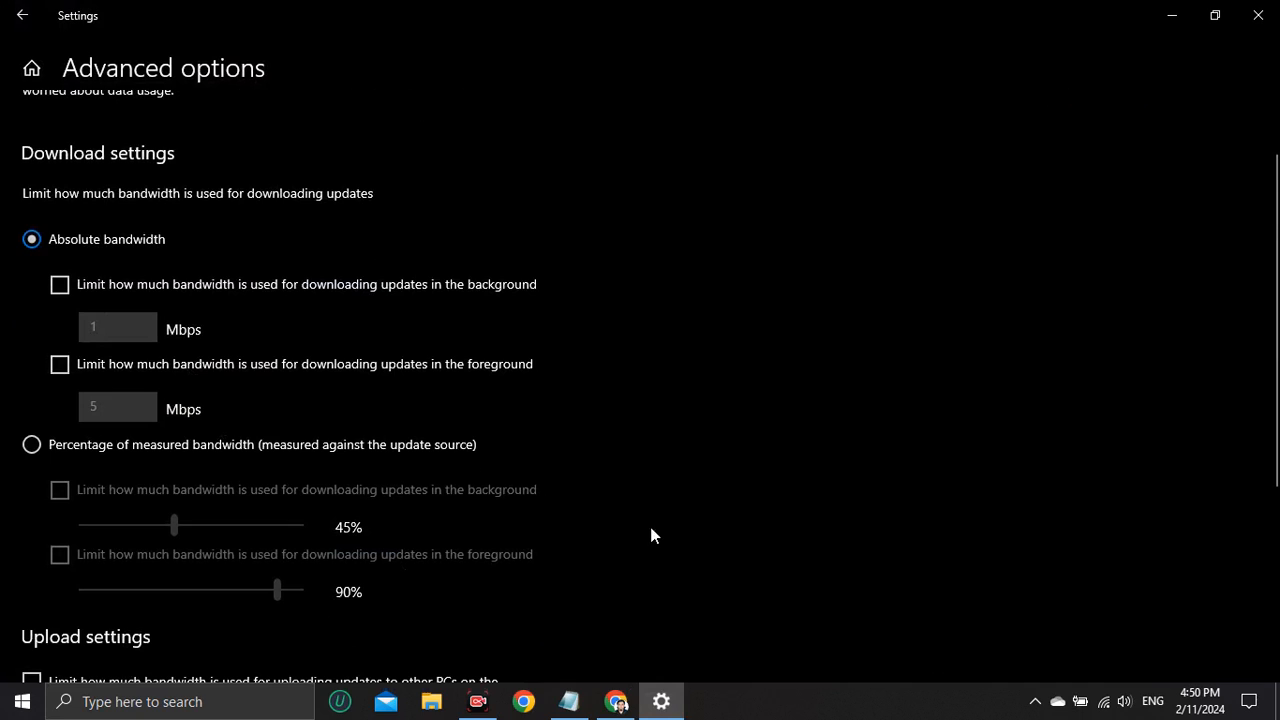
left_click(31, 444)
scroll(117, 491, "down", 4)
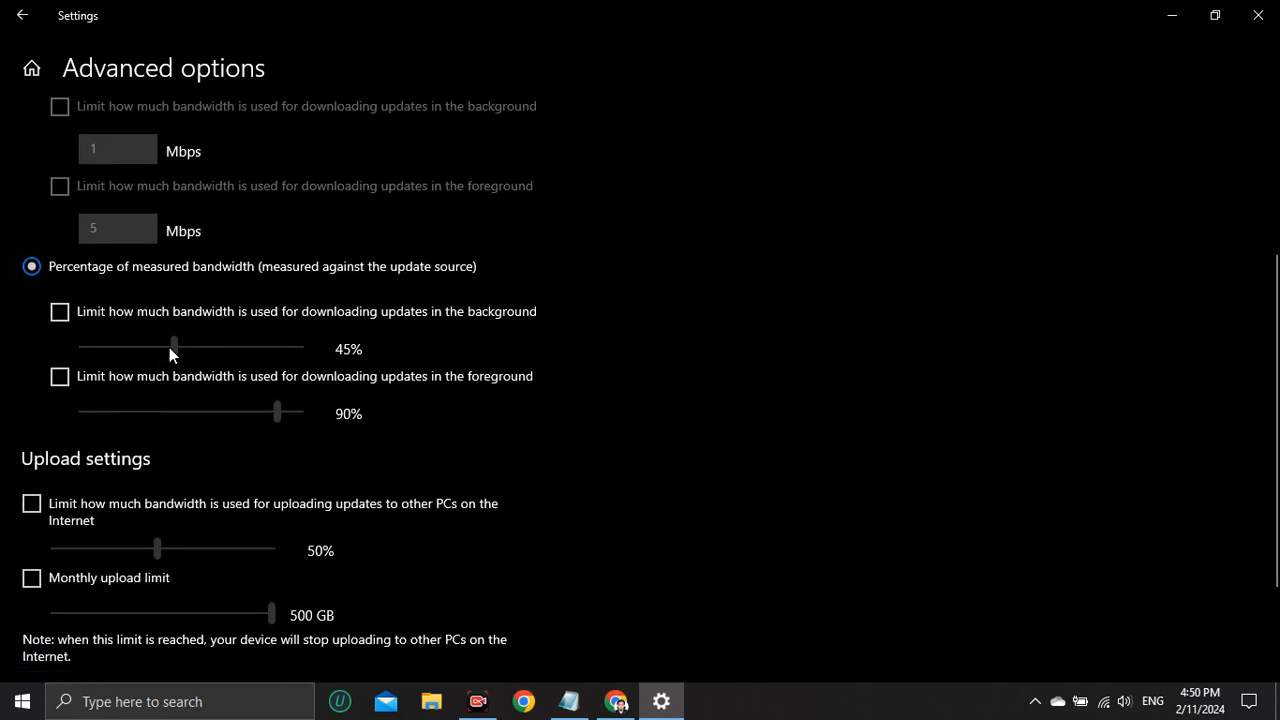
left_click(68, 318)
left_click_drag(174, 347, 118, 369)
left_click(92, 376)
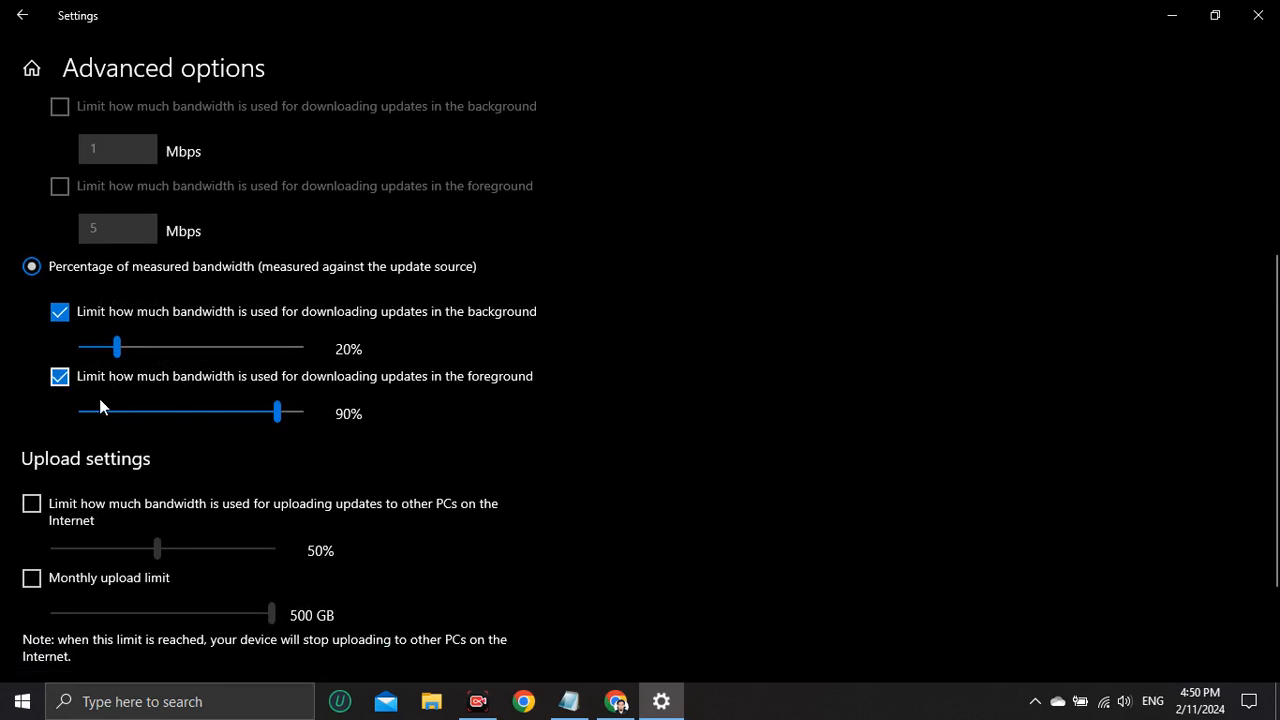
left_click_drag(280, 412, 117, 420)
Limit the upload bandwidth to other PCs to 21%, enable and lower the monthly upload limit, and minimize Settings.
scroll(135, 500, "down", 3)
left_click(45, 373)
left_click_drag(160, 408, 91, 408)
left_click(38, 442)
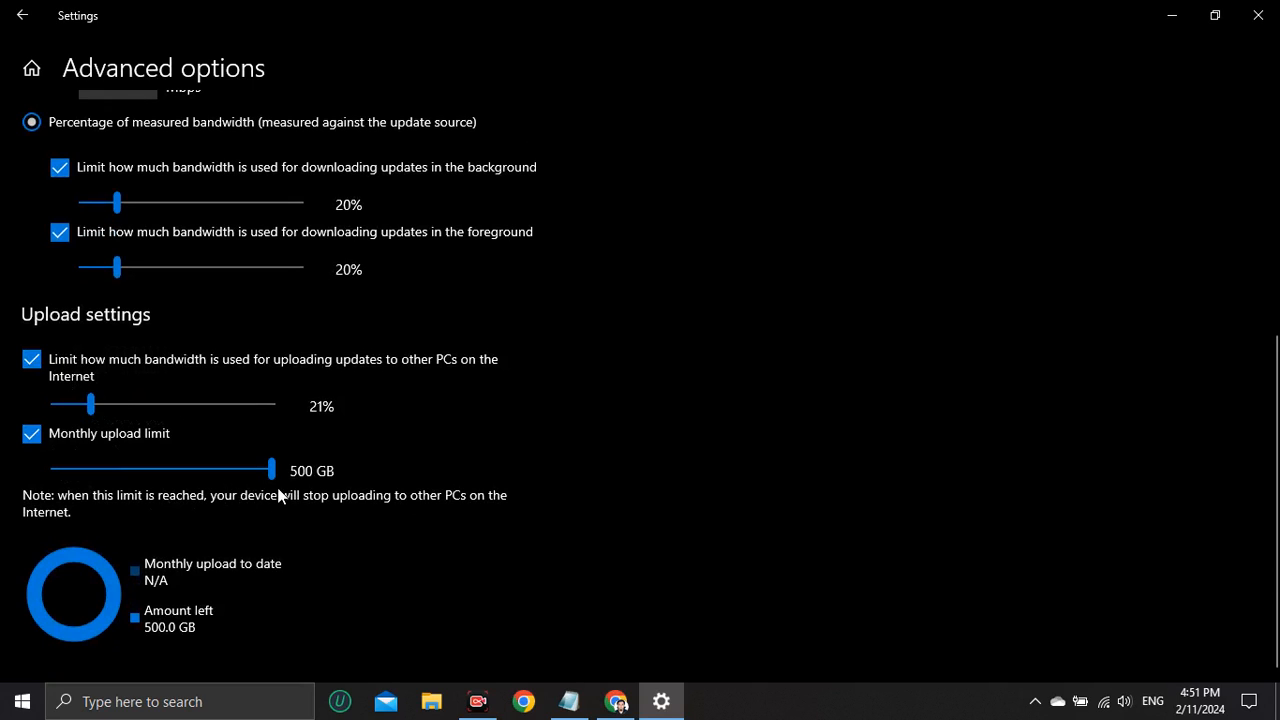
left_click_drag(276, 467, 118, 484)
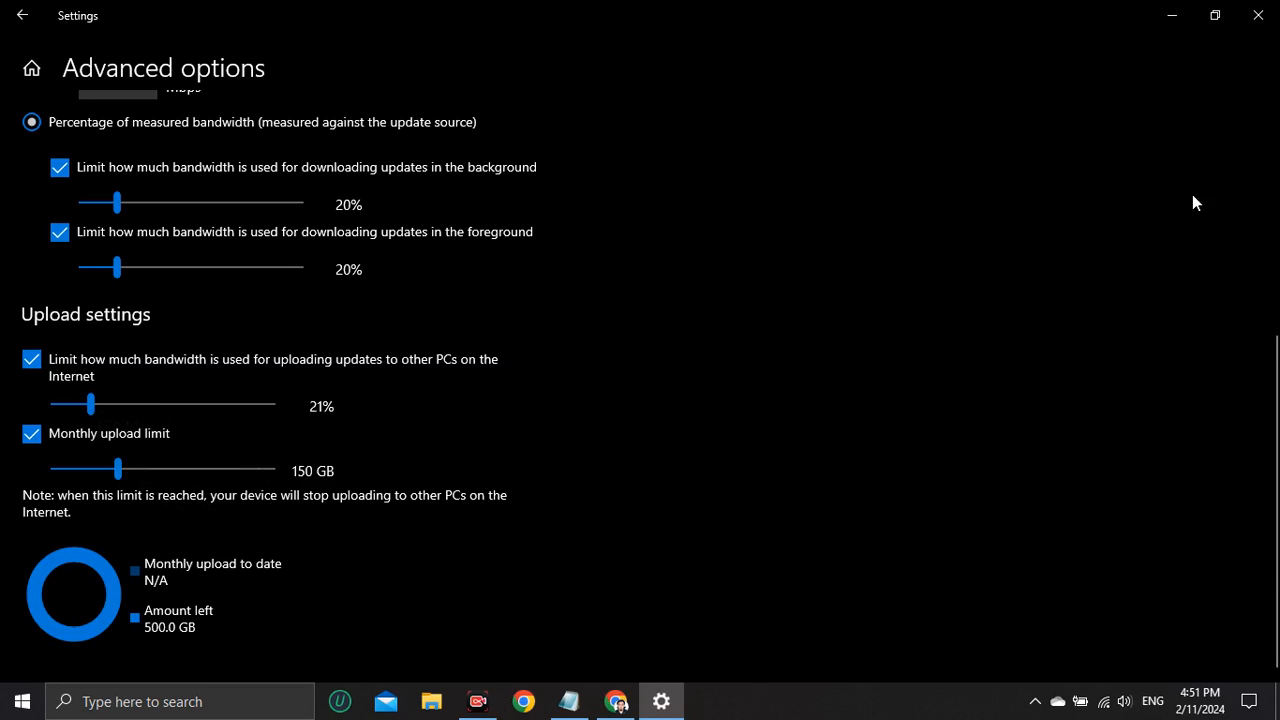
left_click(1160, 20)
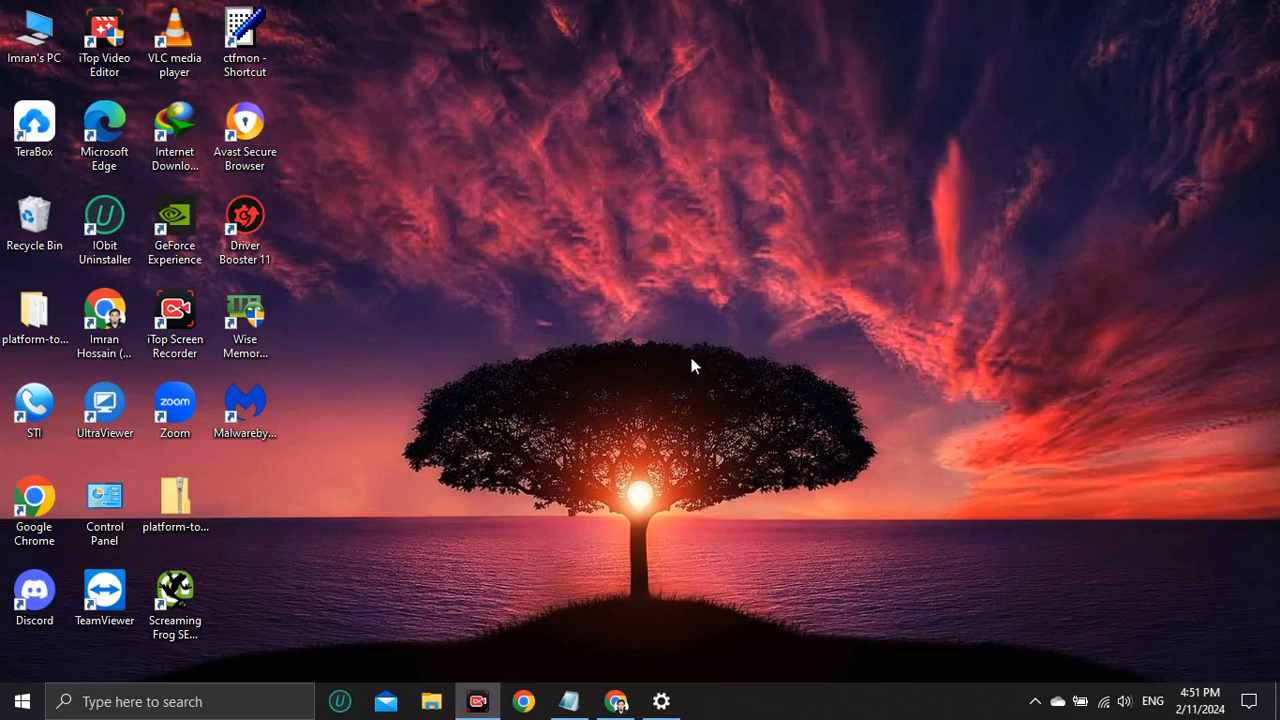
Search Windows for "wifi", open the Wi-Fi settings and show the connected network's properties from the known networks.
left_click(196, 690)
type("wifi")
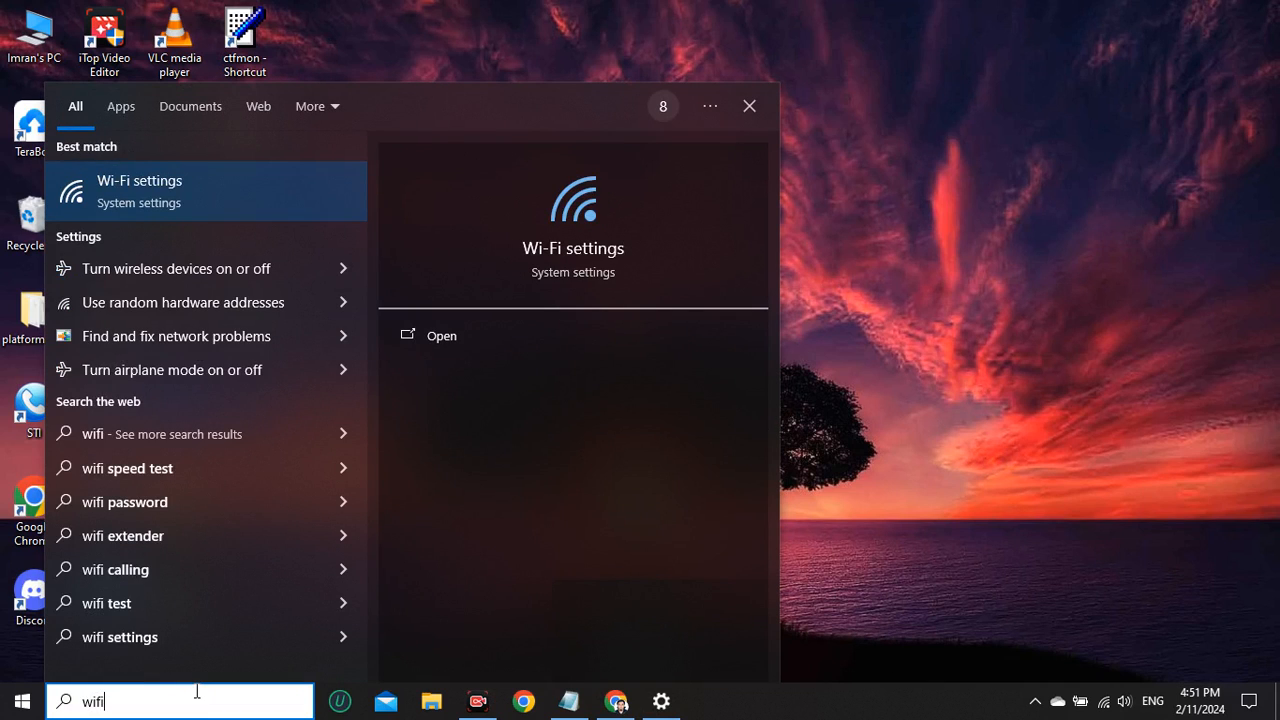
key("Return")
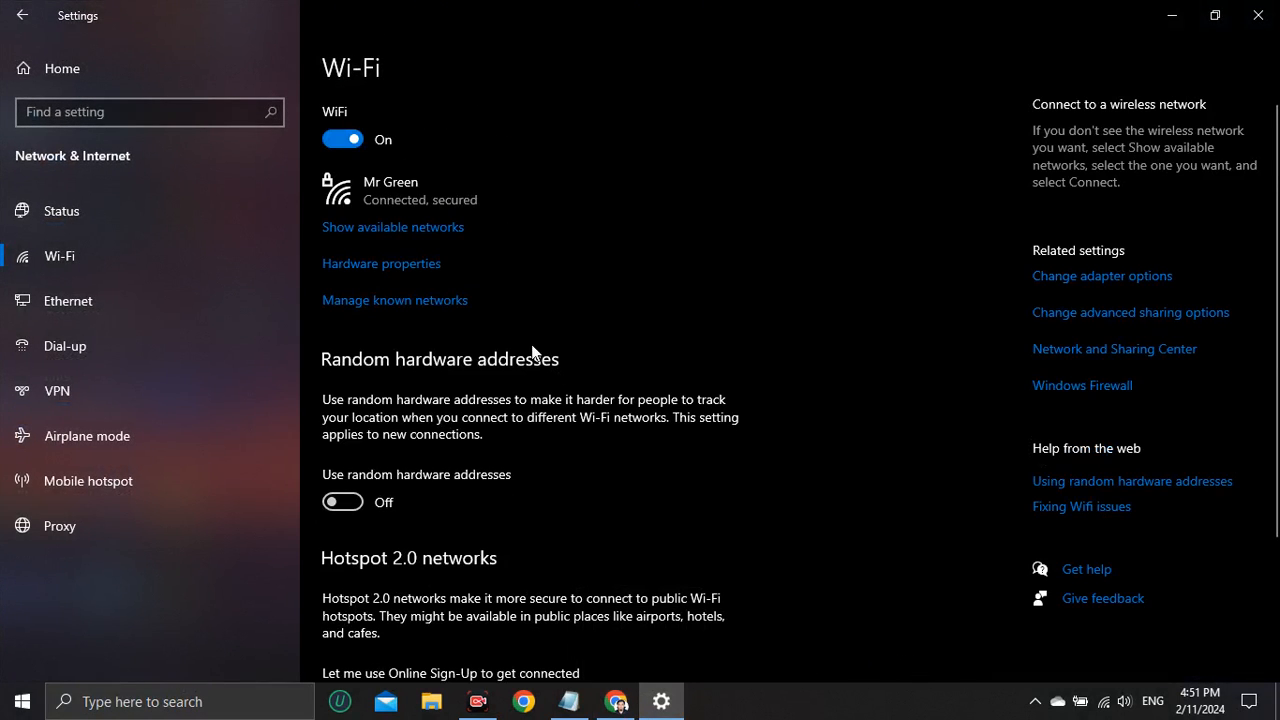
left_click(420, 302)
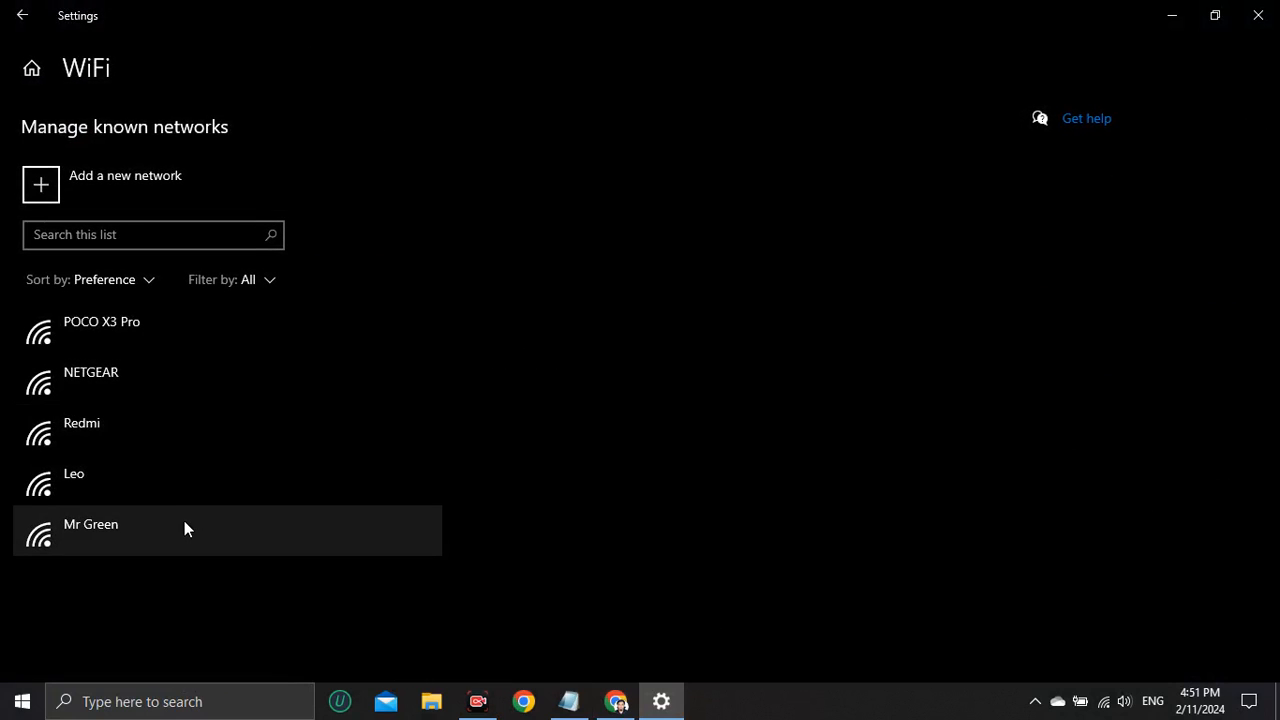
left_click(147, 534)
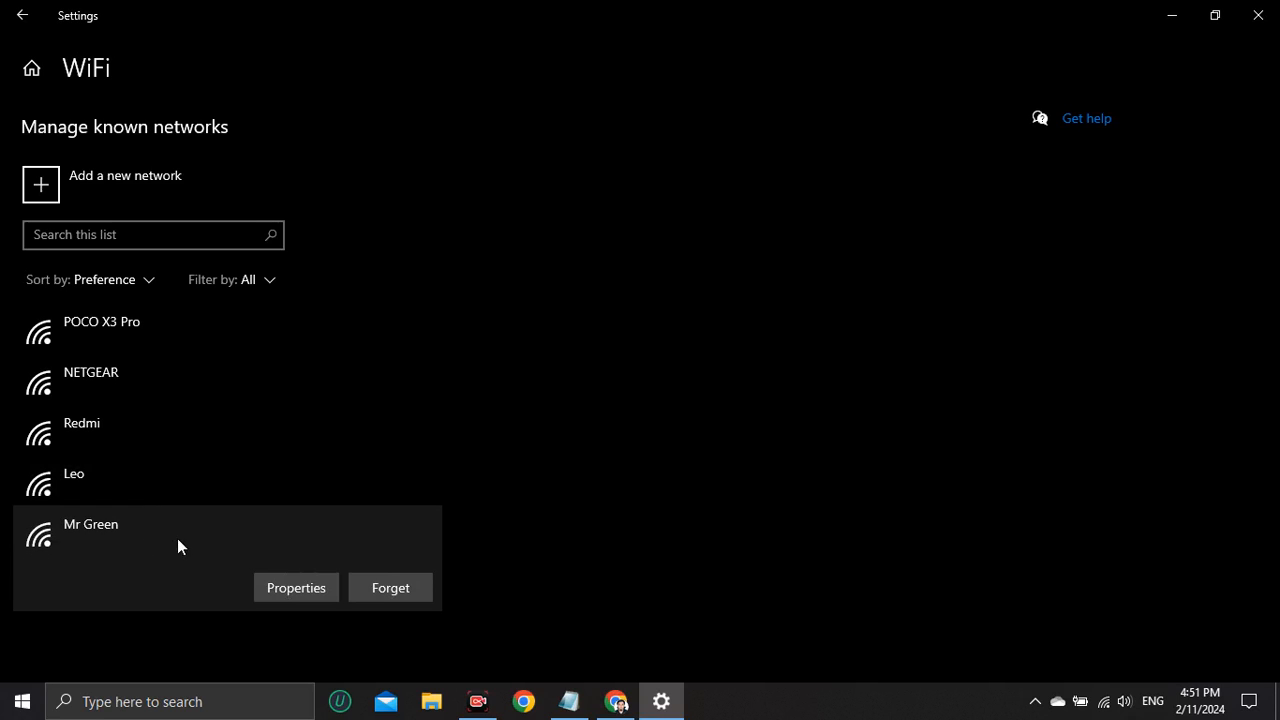
left_click(292, 588)
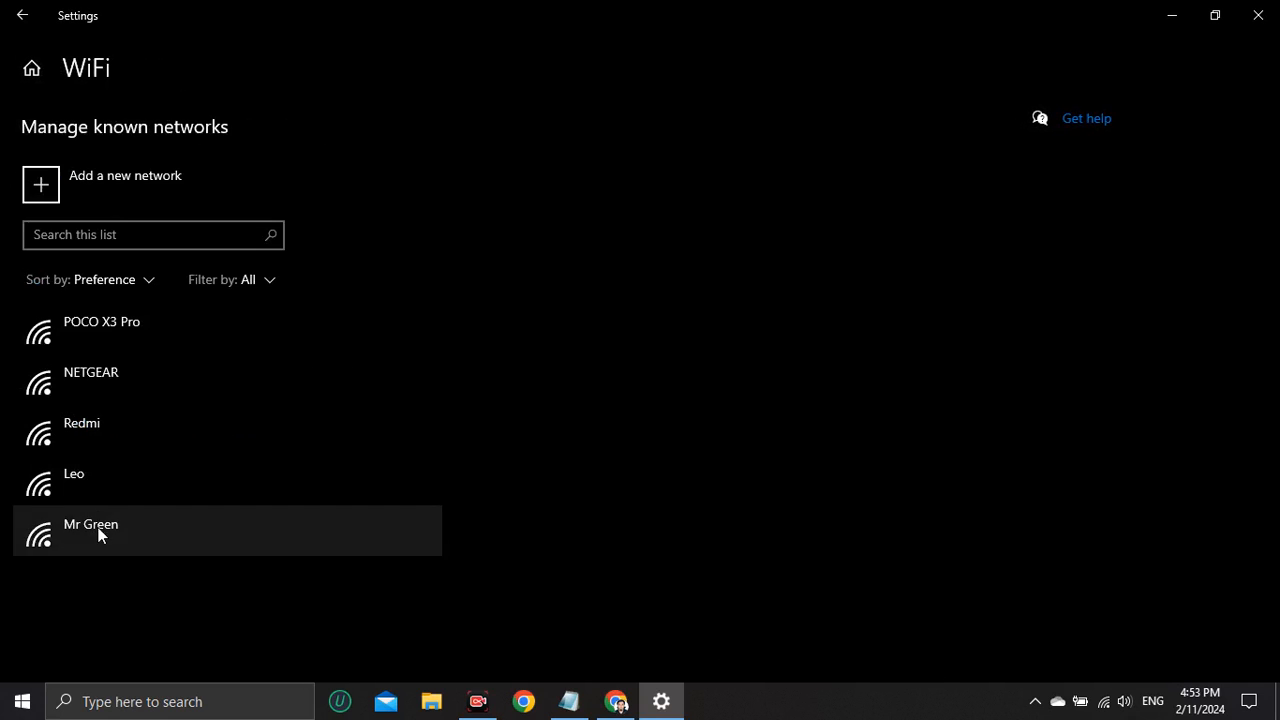
Set the connected Wi-Fi network as a metered connection in its properties.
left_click(98, 530)
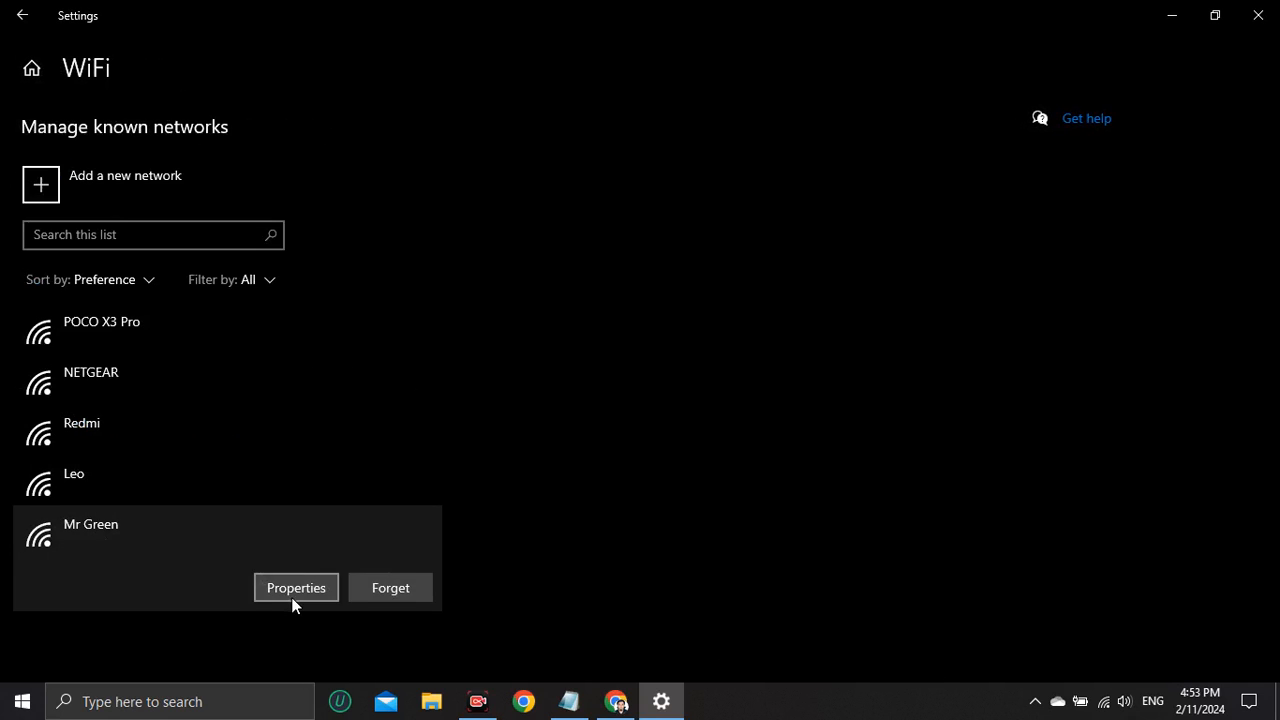
left_click(293, 594)
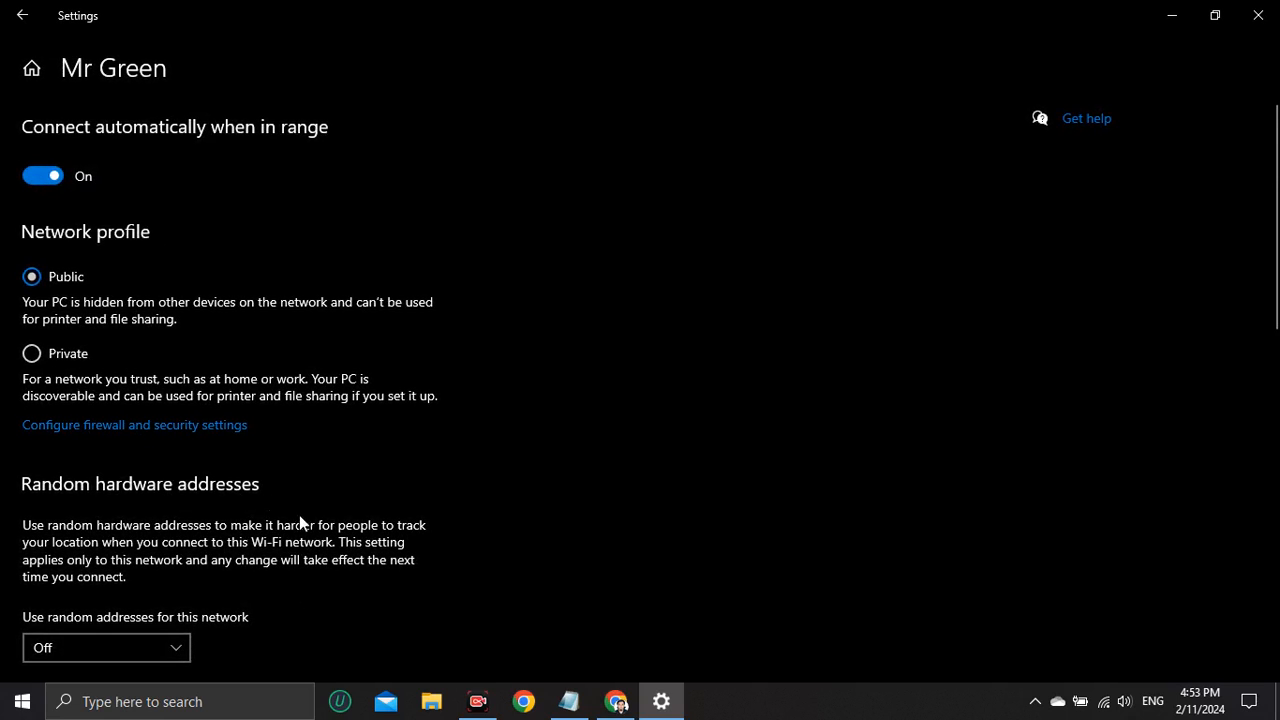
scroll(299, 521, "down", 2)
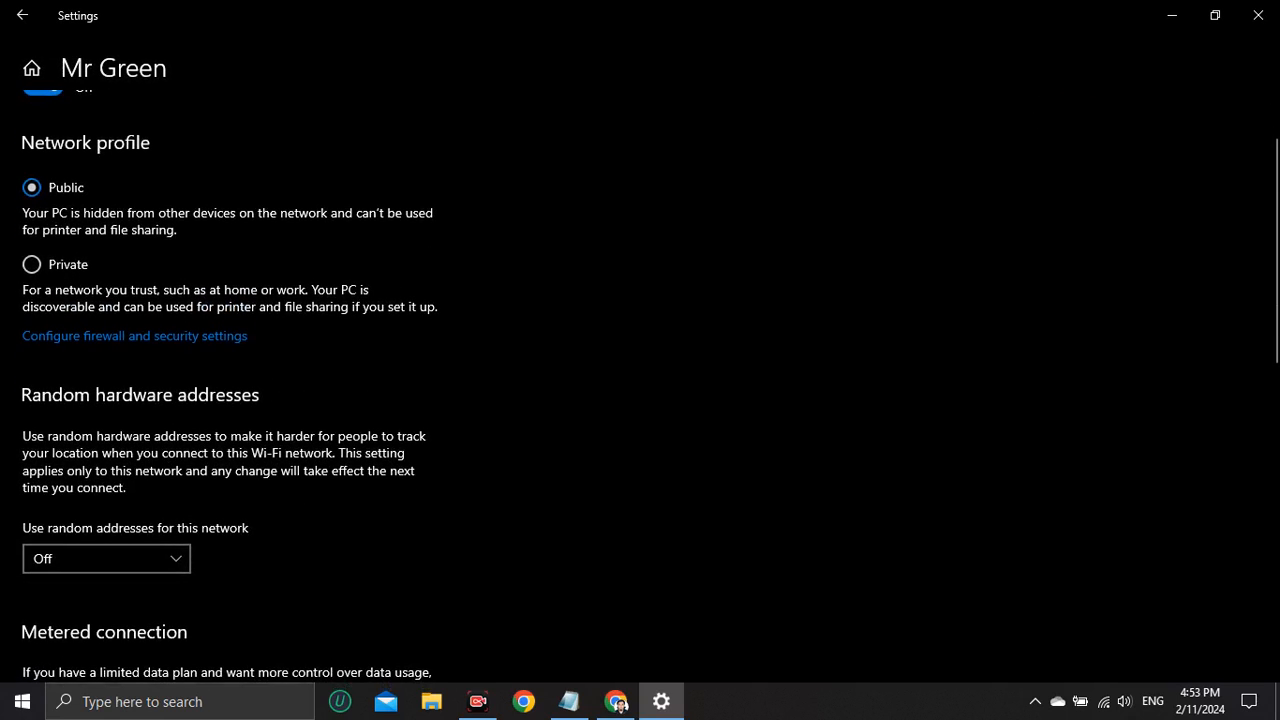
scroll(1260, 346, "down", 5)
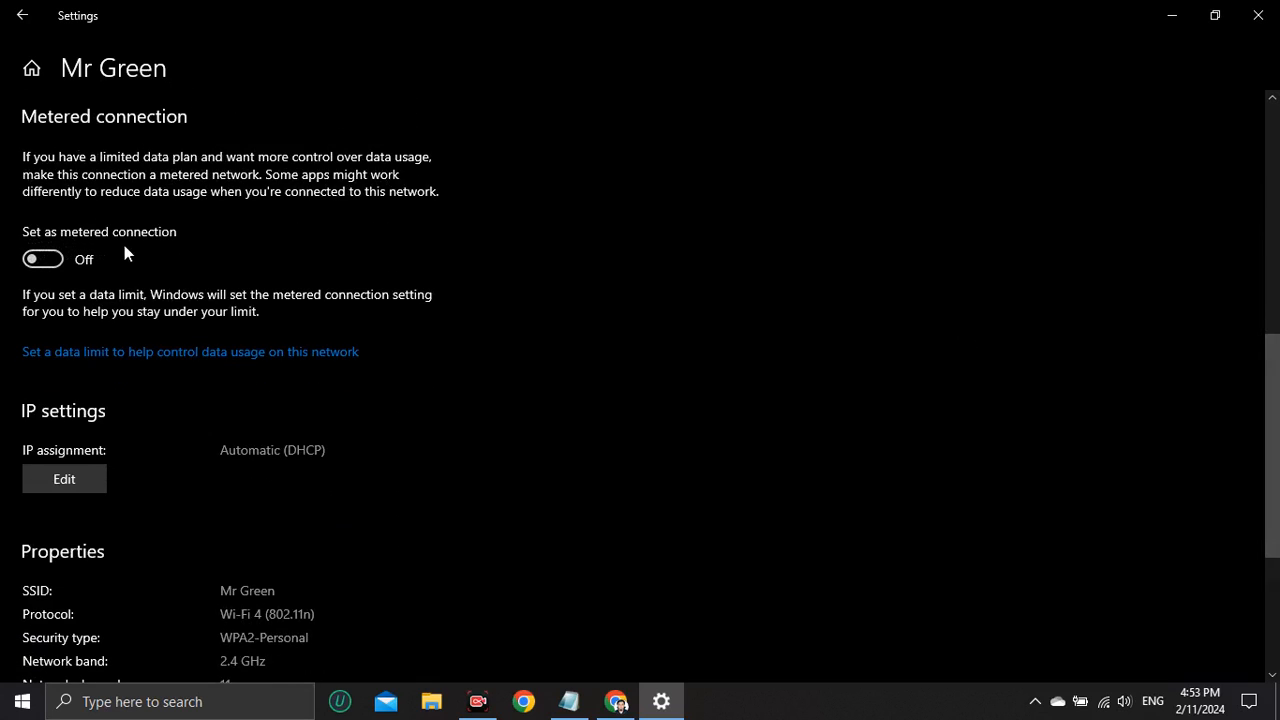
left_click(42, 260)
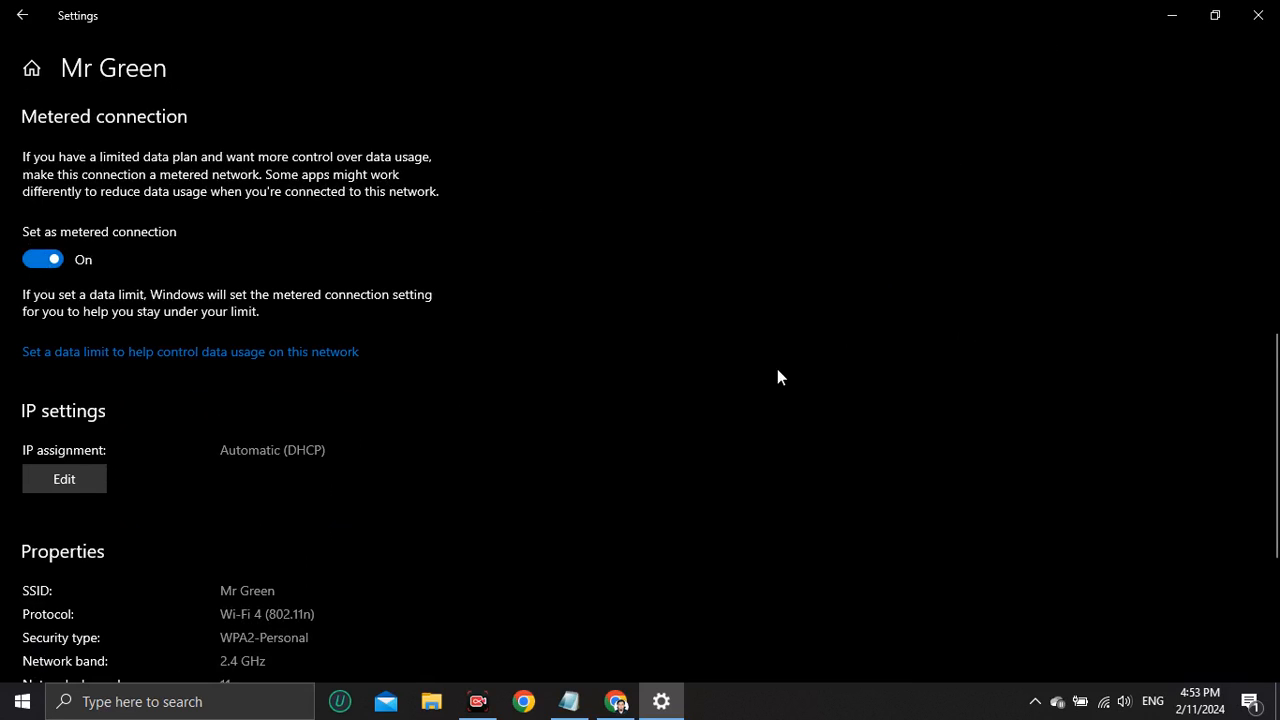
left_click_drag(1274, 455, 1190, 190)
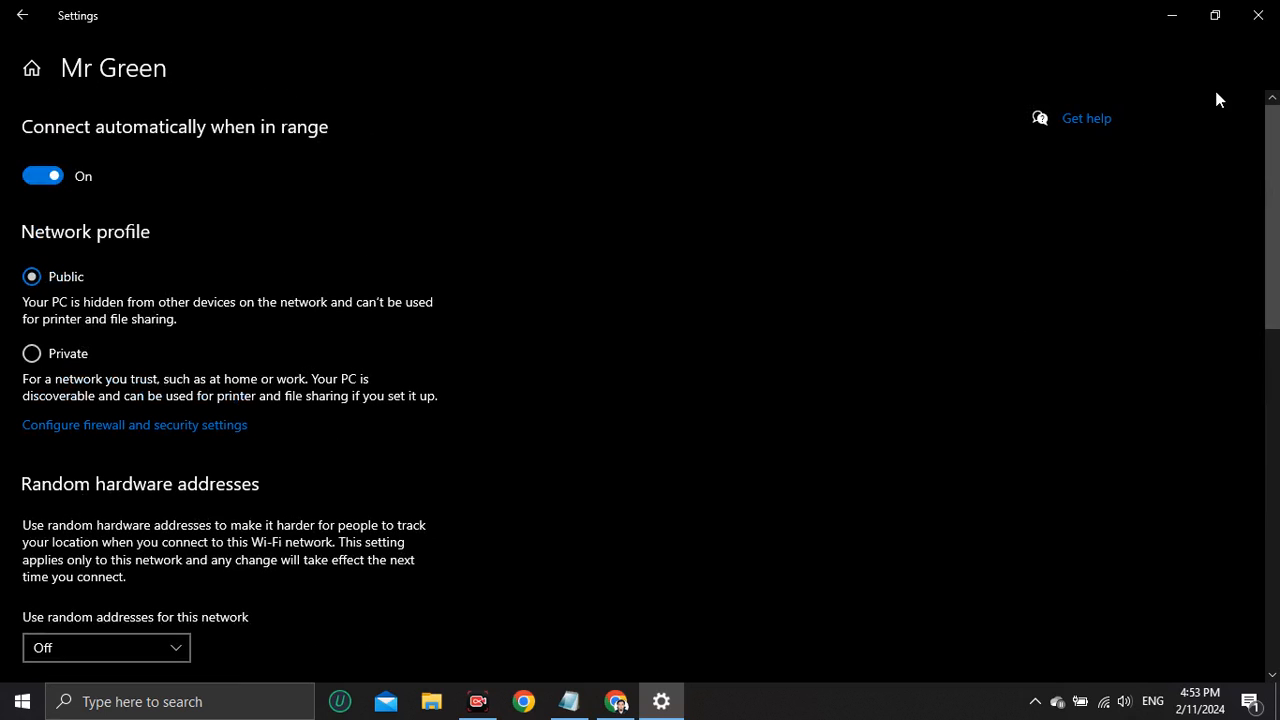
Close Settings, search Windows for "devo" to open Device Manager, and expand the network adapters.
left_click(1258, 14)
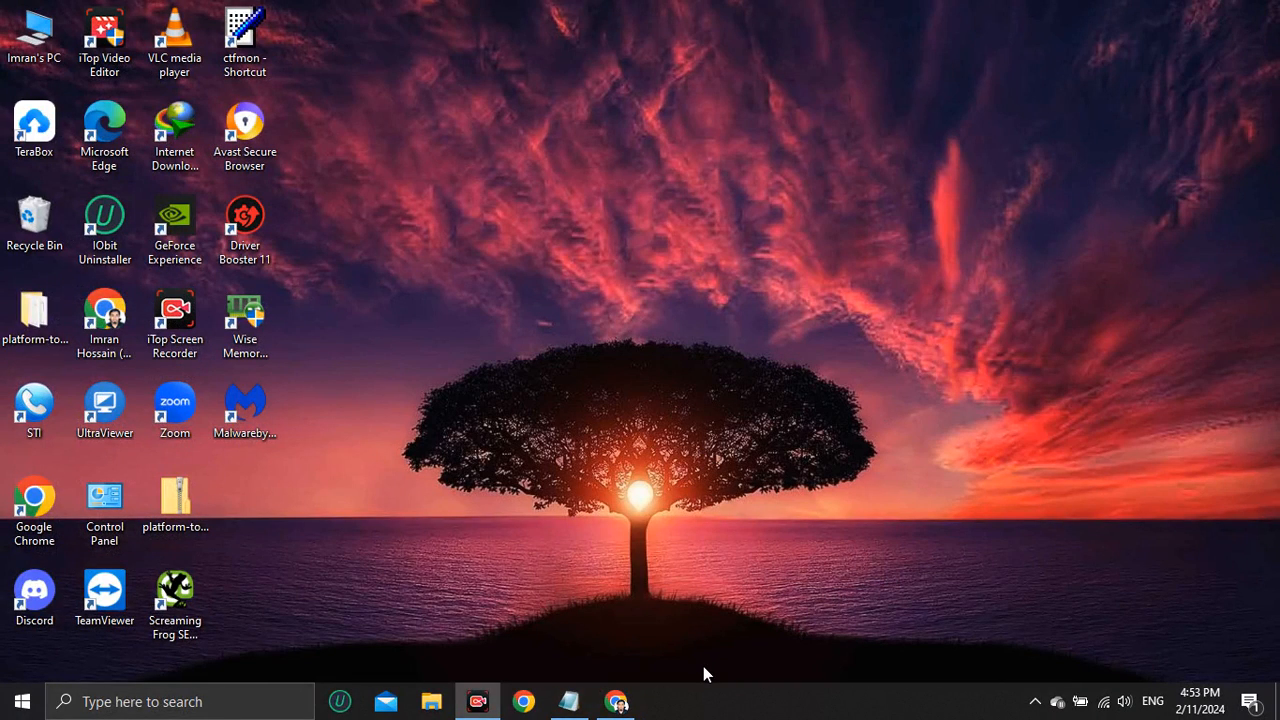
left_click(177, 702)
type("devo")
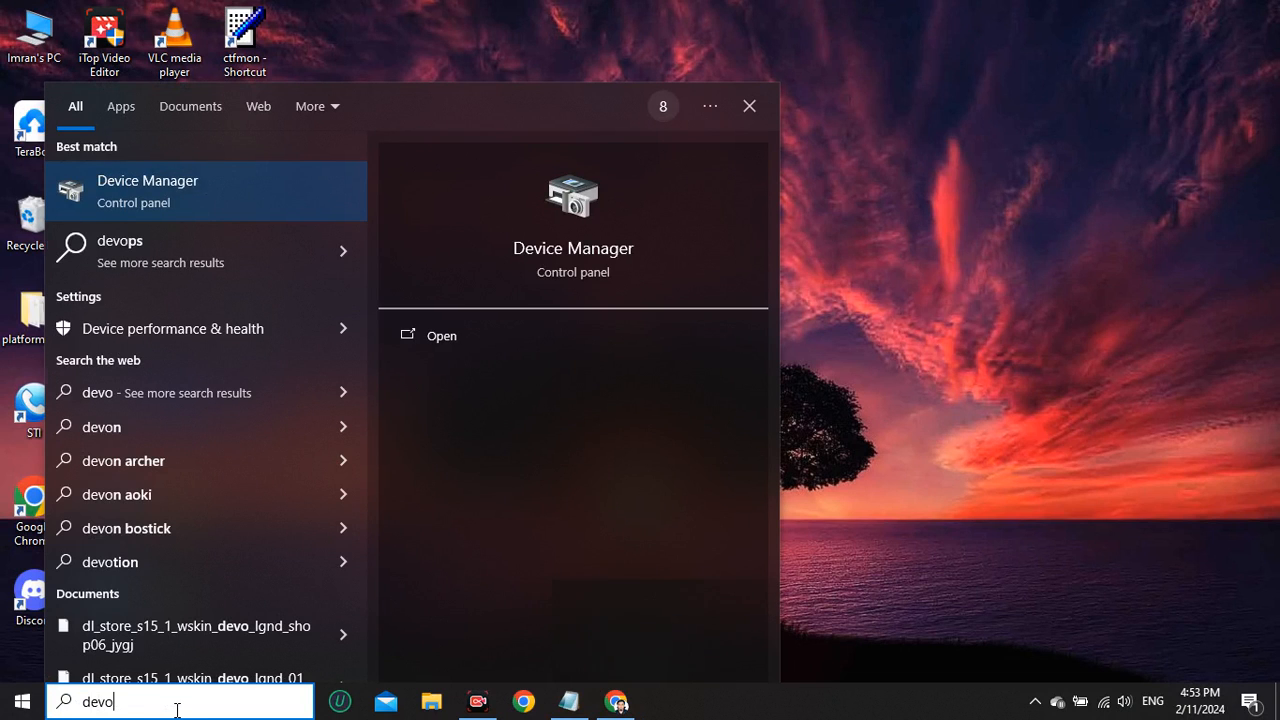
key("Return")
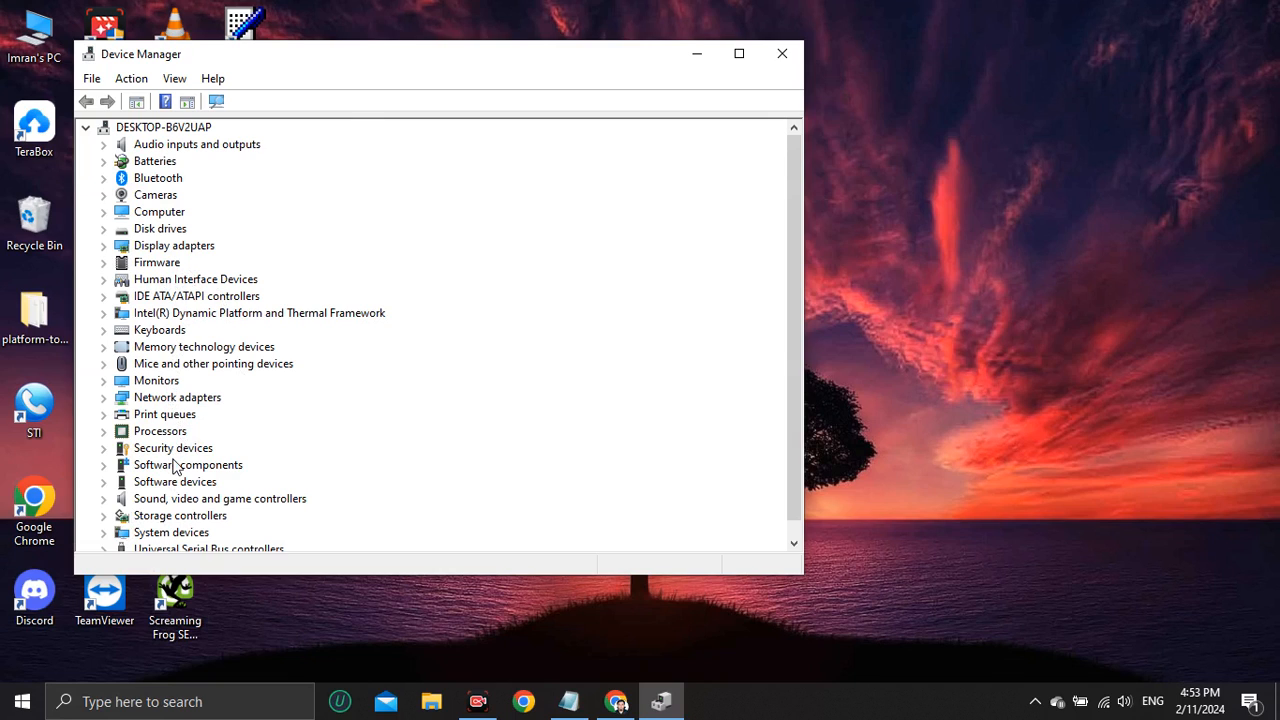
scroll(176, 468, "down", 1)
scroll(176, 484, "up", 1)
double_click(173, 399)
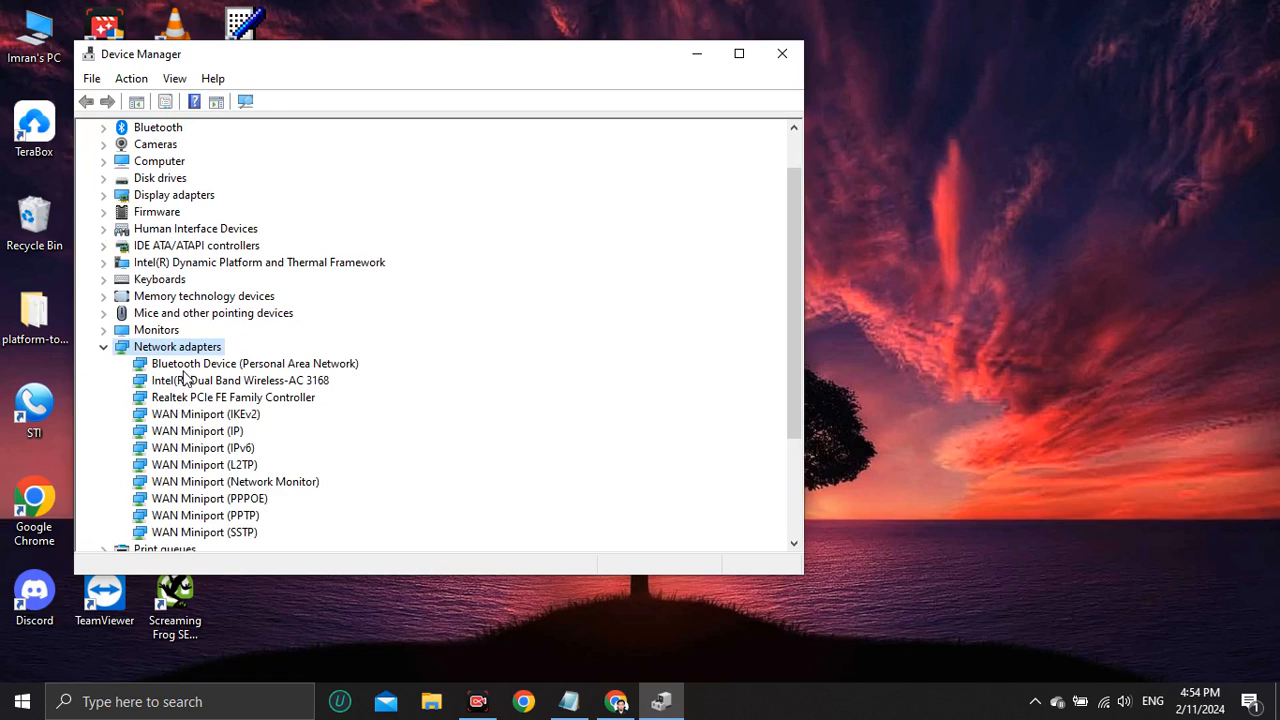
Run an automatic driver update for the Intel(R) Dual Band Wireless-AC 3168 adapter and close Device Manager.
left_click(200, 385)
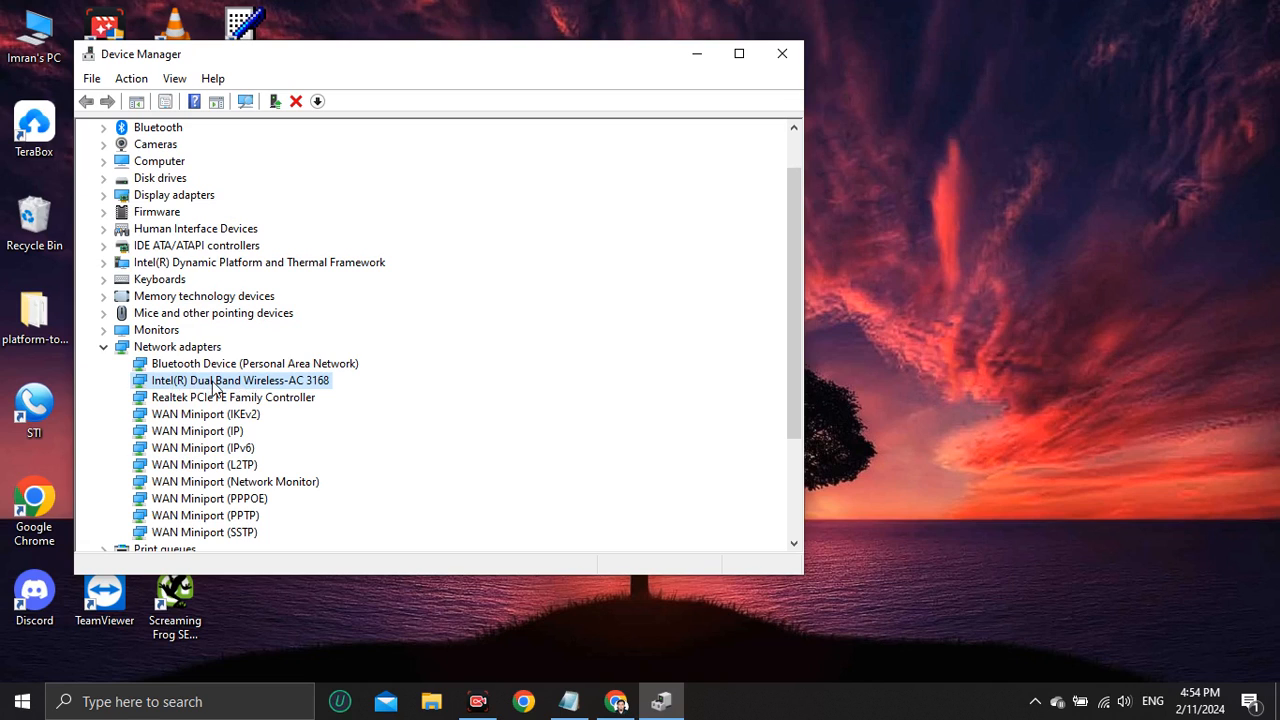
right_click(212, 384)
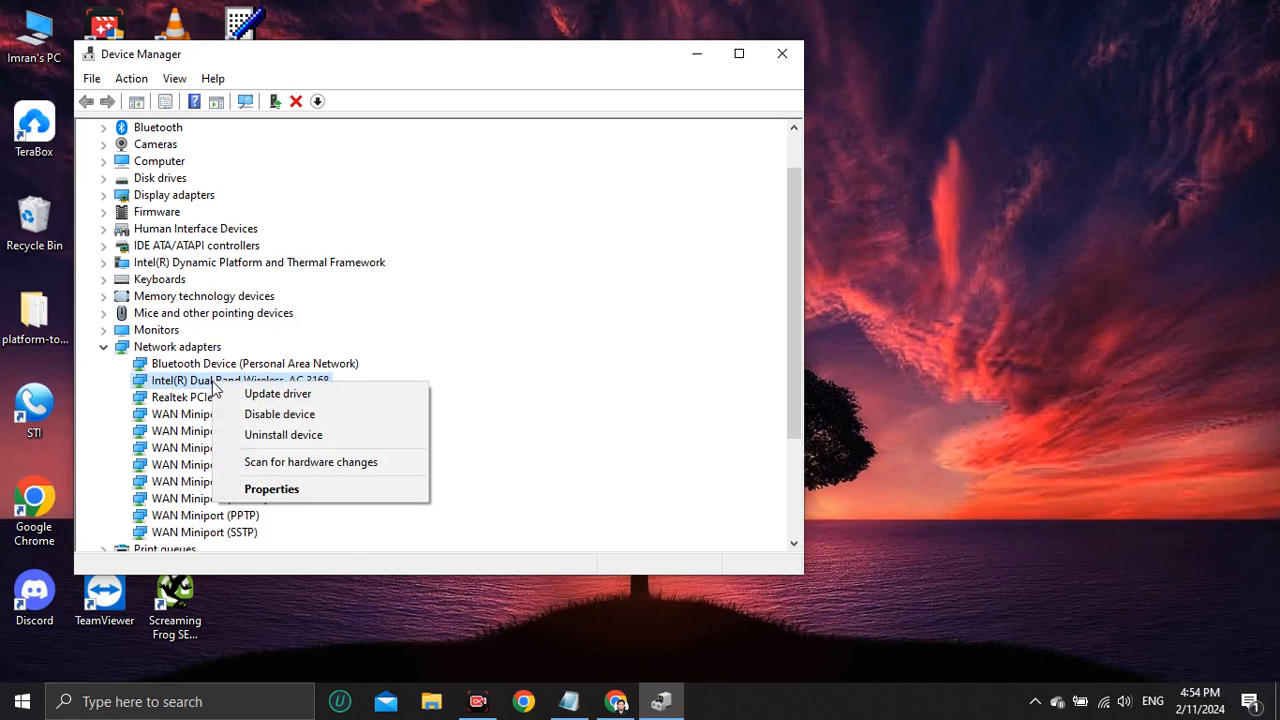
left_click(281, 396)
left_click(355, 289)
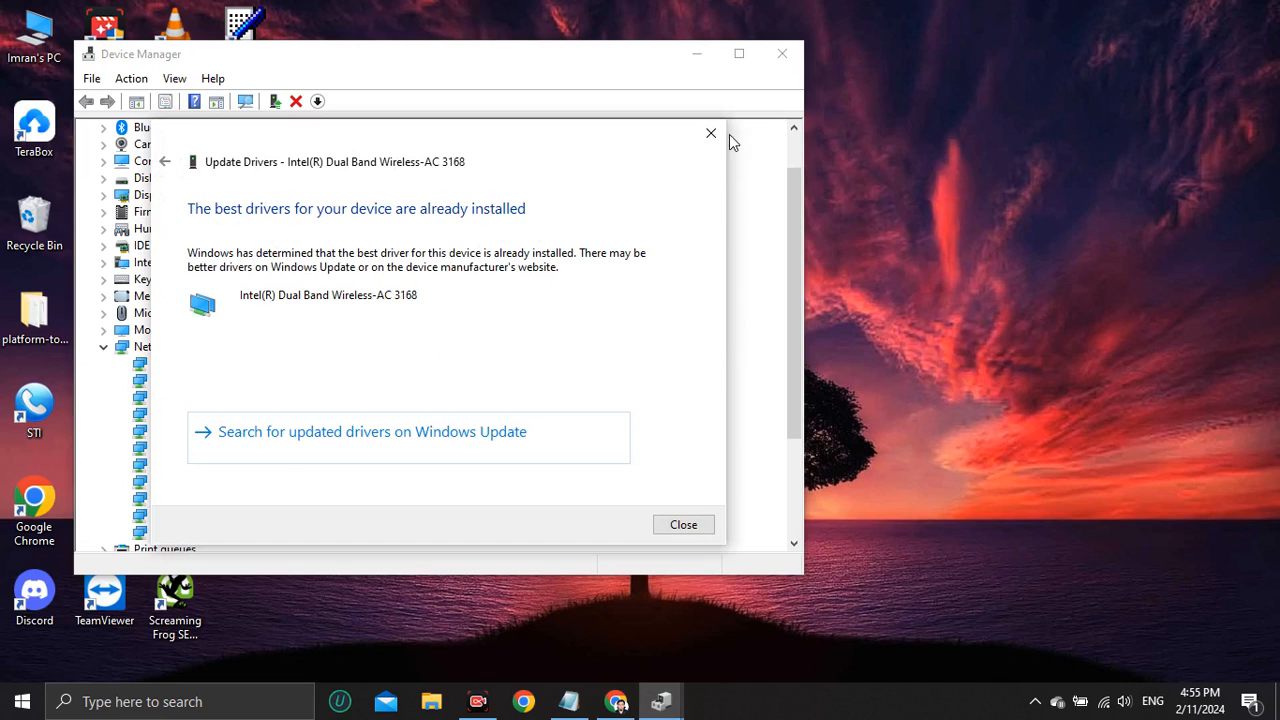
left_click(711, 133)
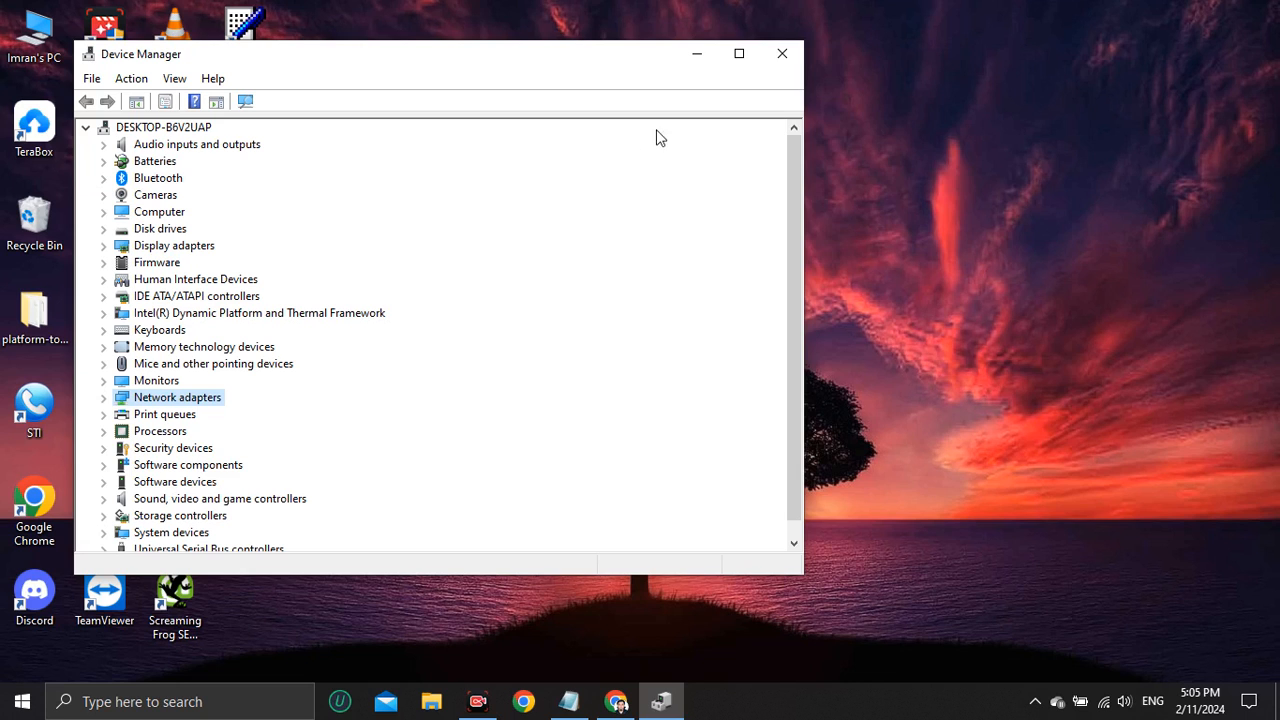
left_click(782, 53)
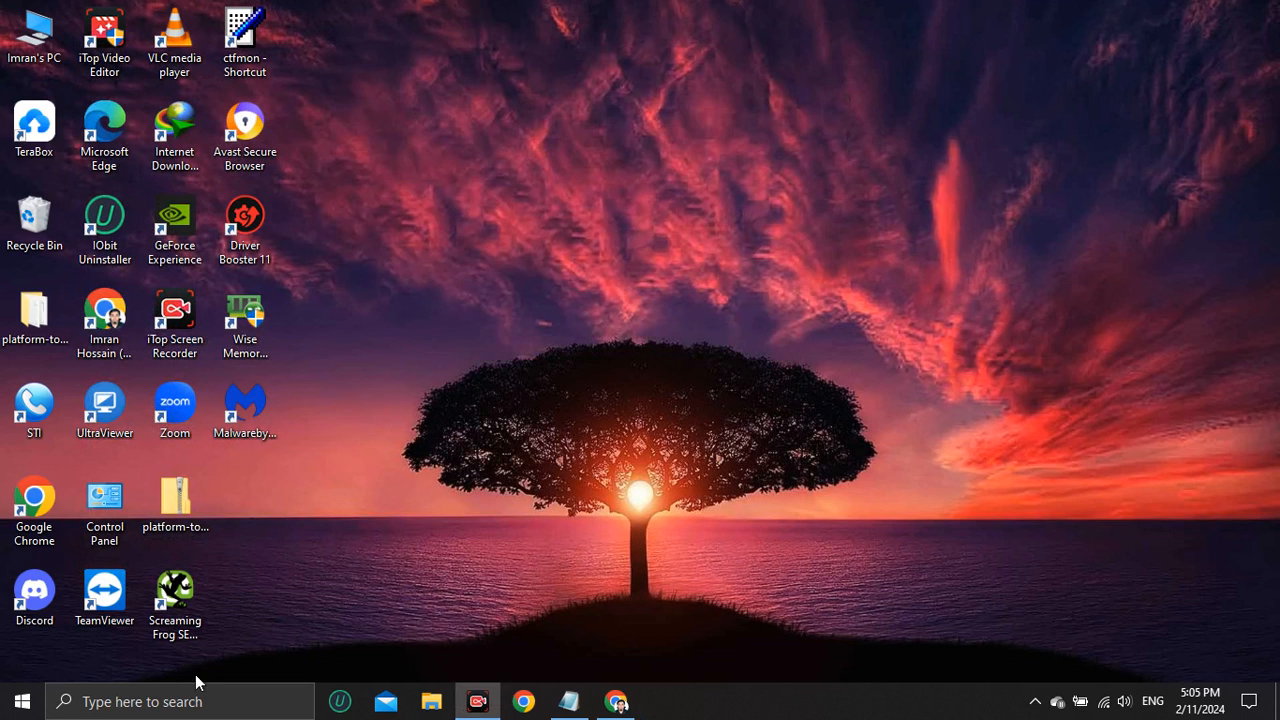
left_click(190, 701)
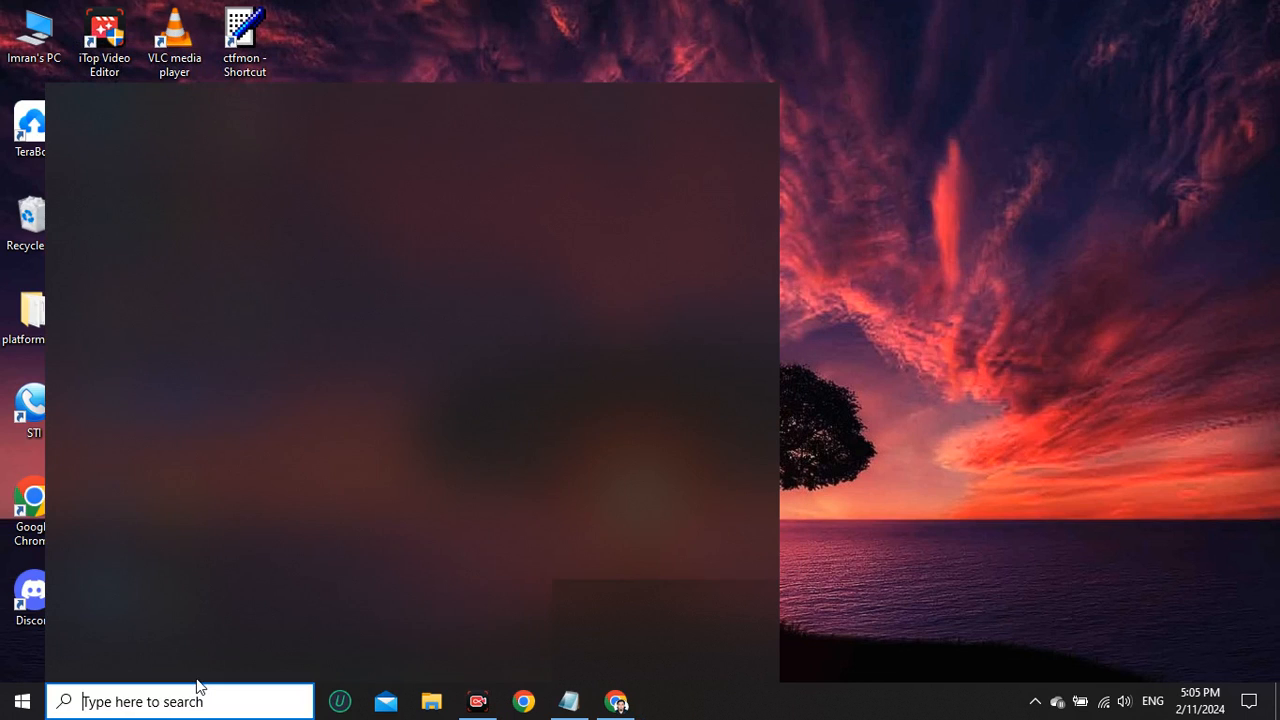
left_click(952, 321)
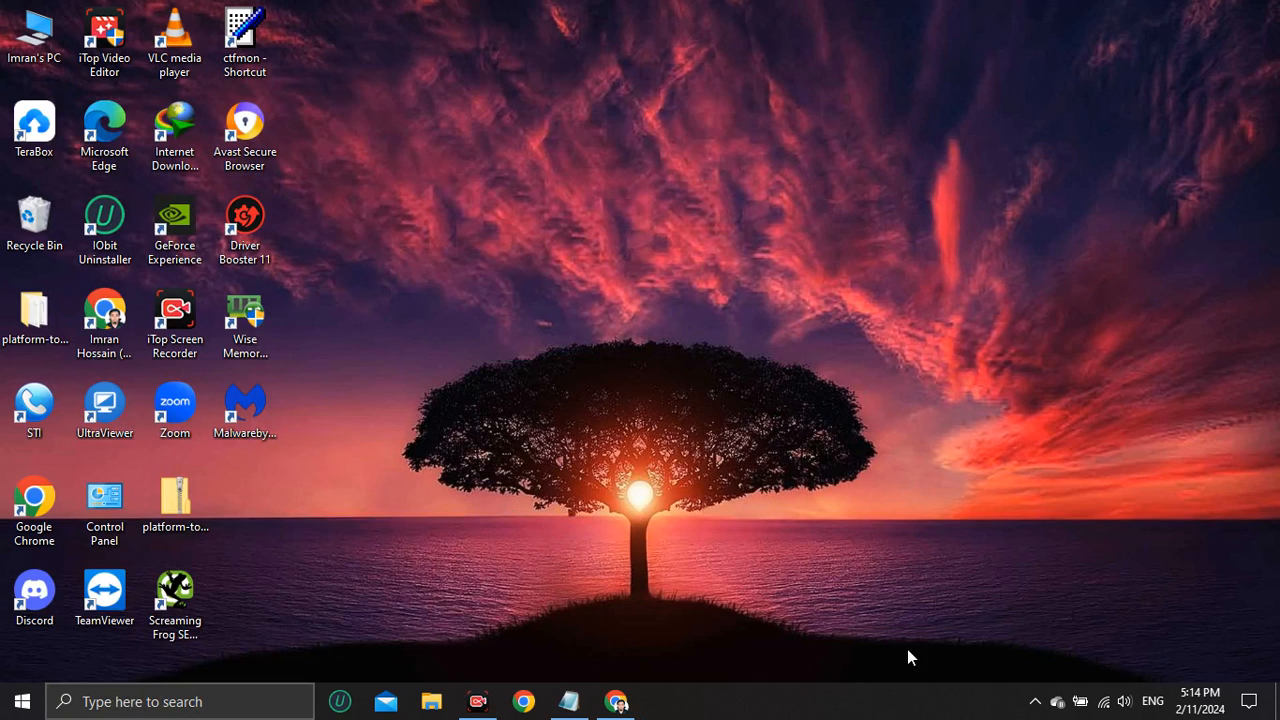
Switch to Google Chrome and open the browser settings in a new tab.
left_click(619, 703)
left_click(495, 19)
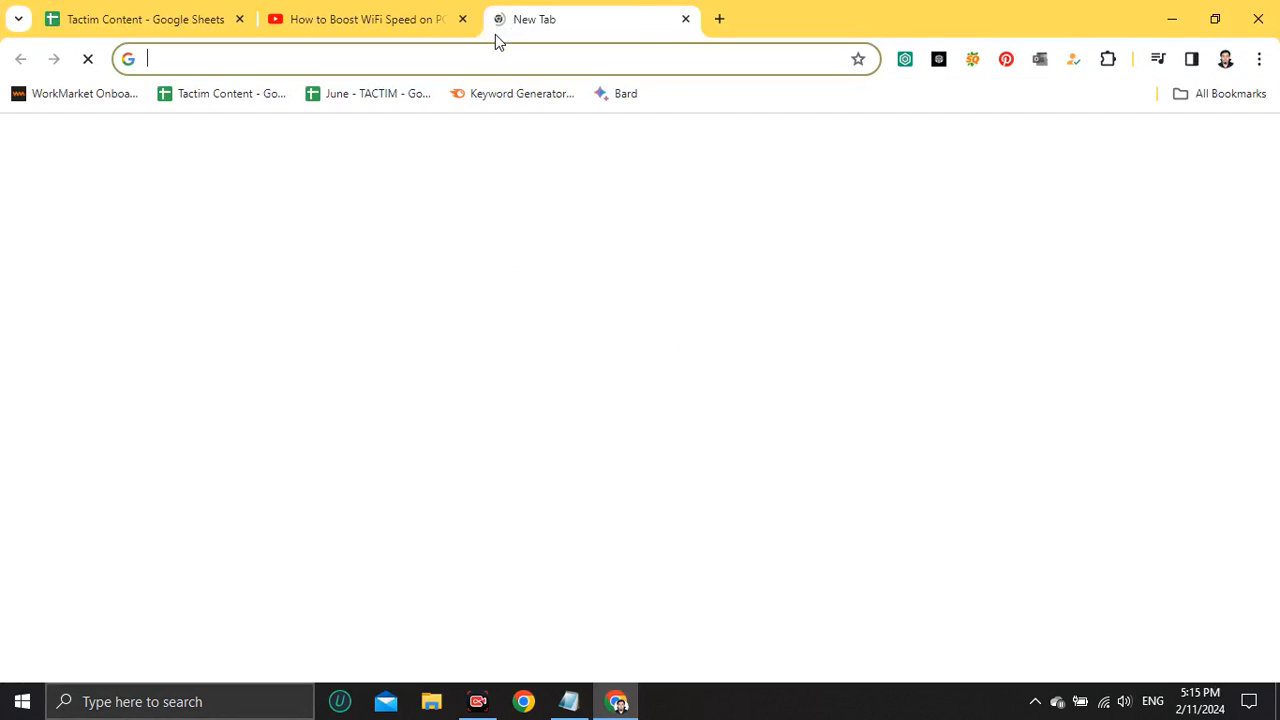
left_click(1260, 60)
scroll(1037, 480, "down", 1)
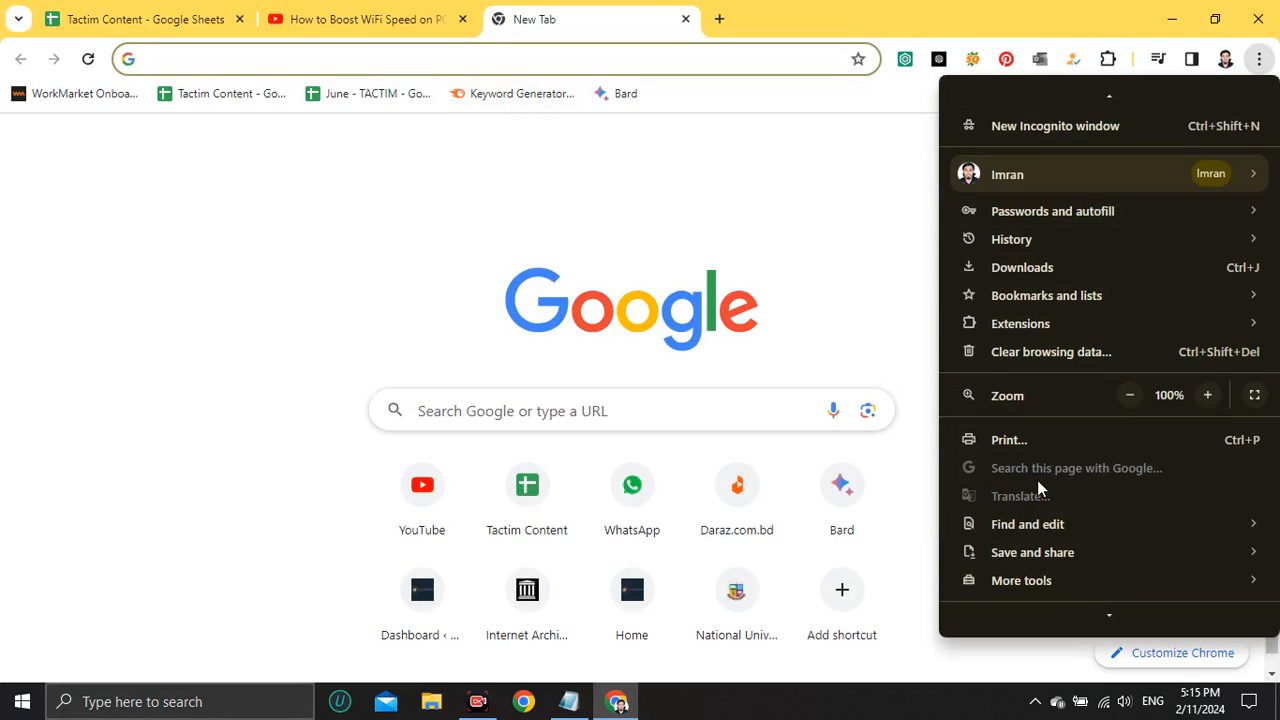
scroll(1037, 480, "down", 2)
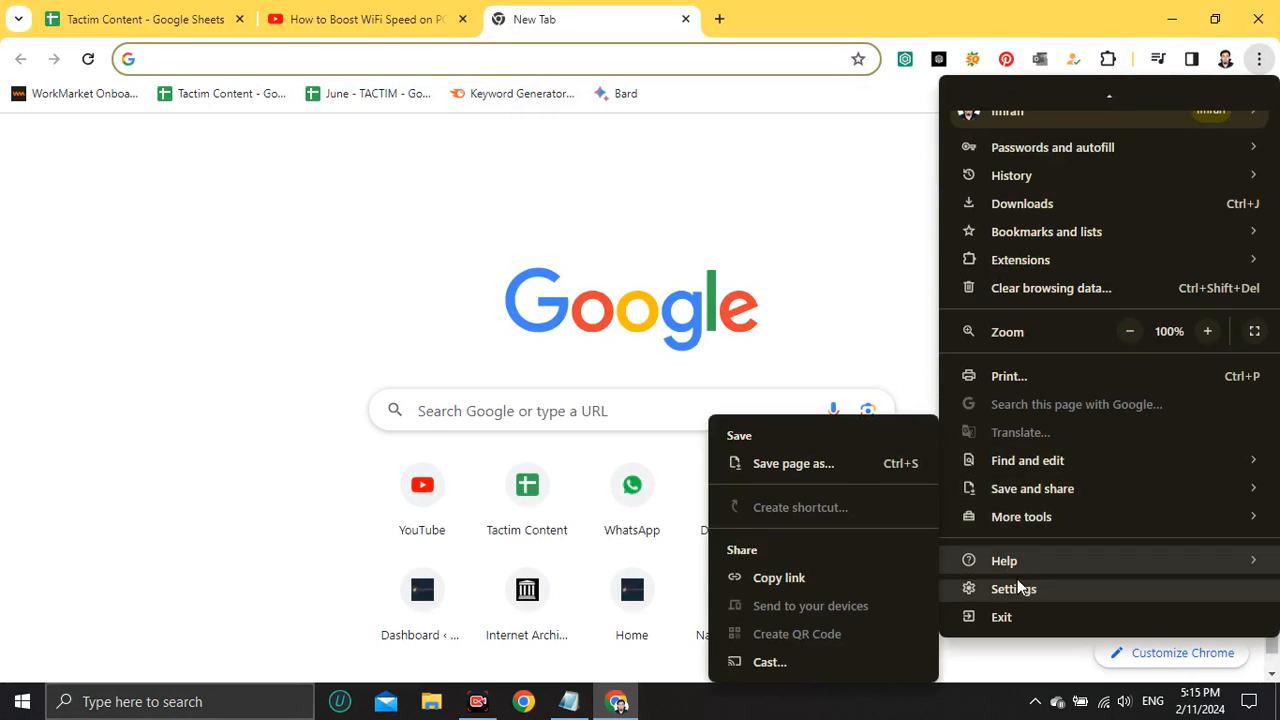
left_click(1017, 582)
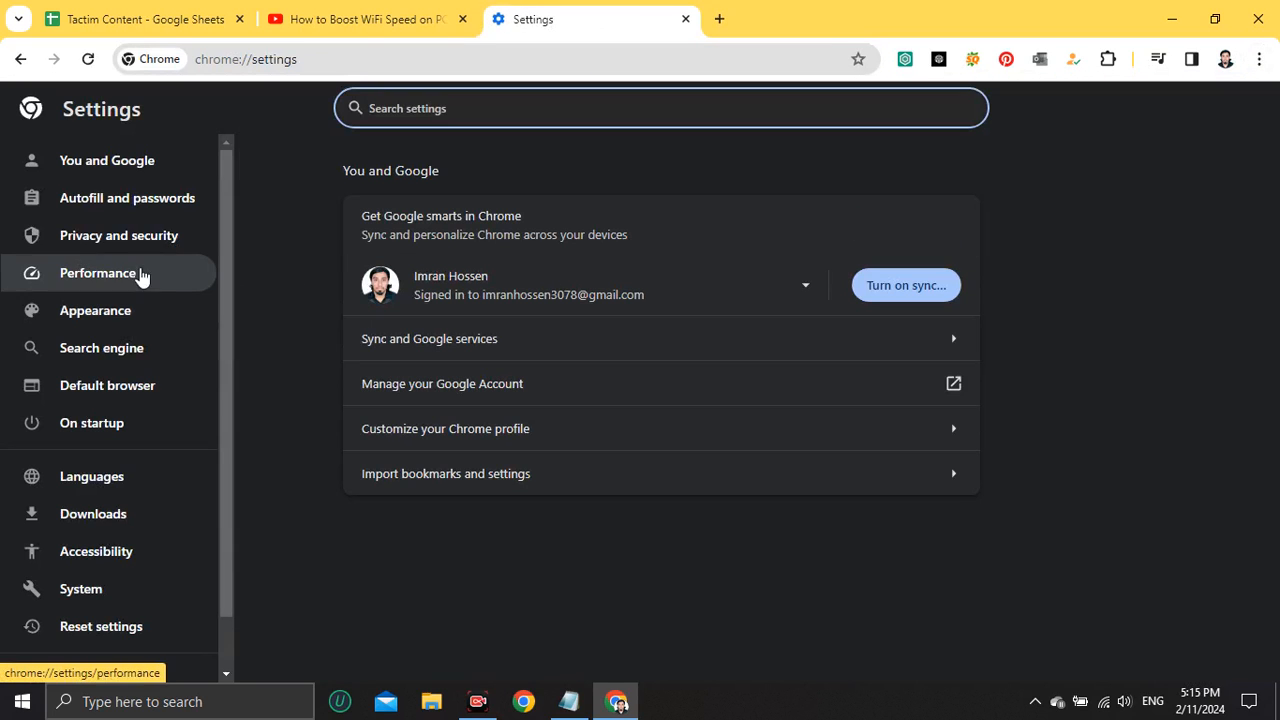
Clear the last hour's browsing data under privacy and security, including history, cookies, cached files, site settings and hosted app data.
left_click(86, 249)
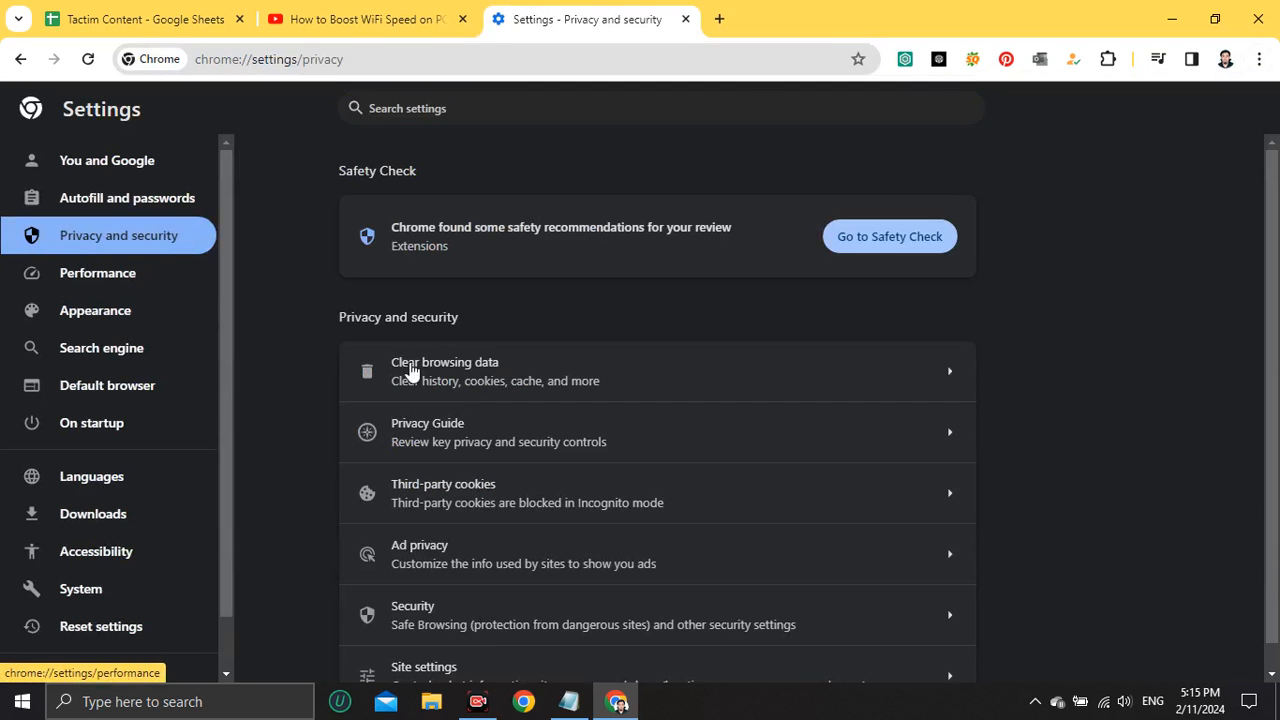
left_click(589, 379)
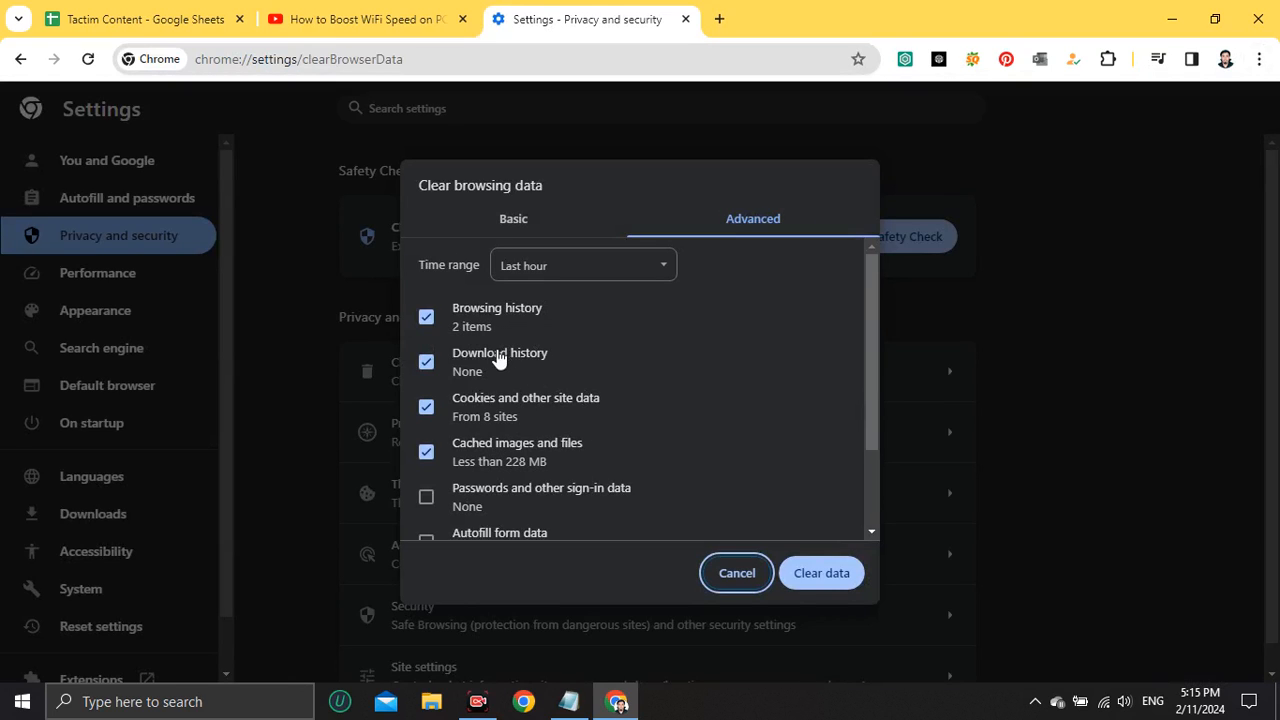
scroll(429, 500, "down", 2)
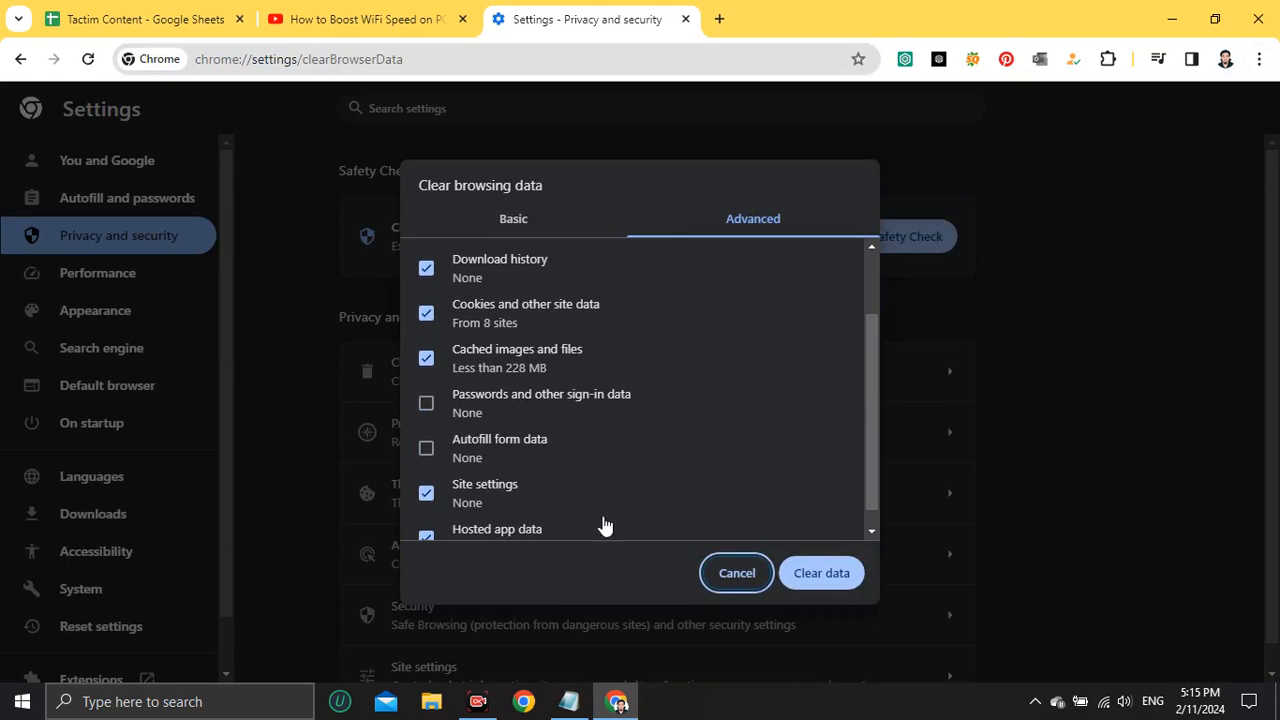
left_click(804, 587)
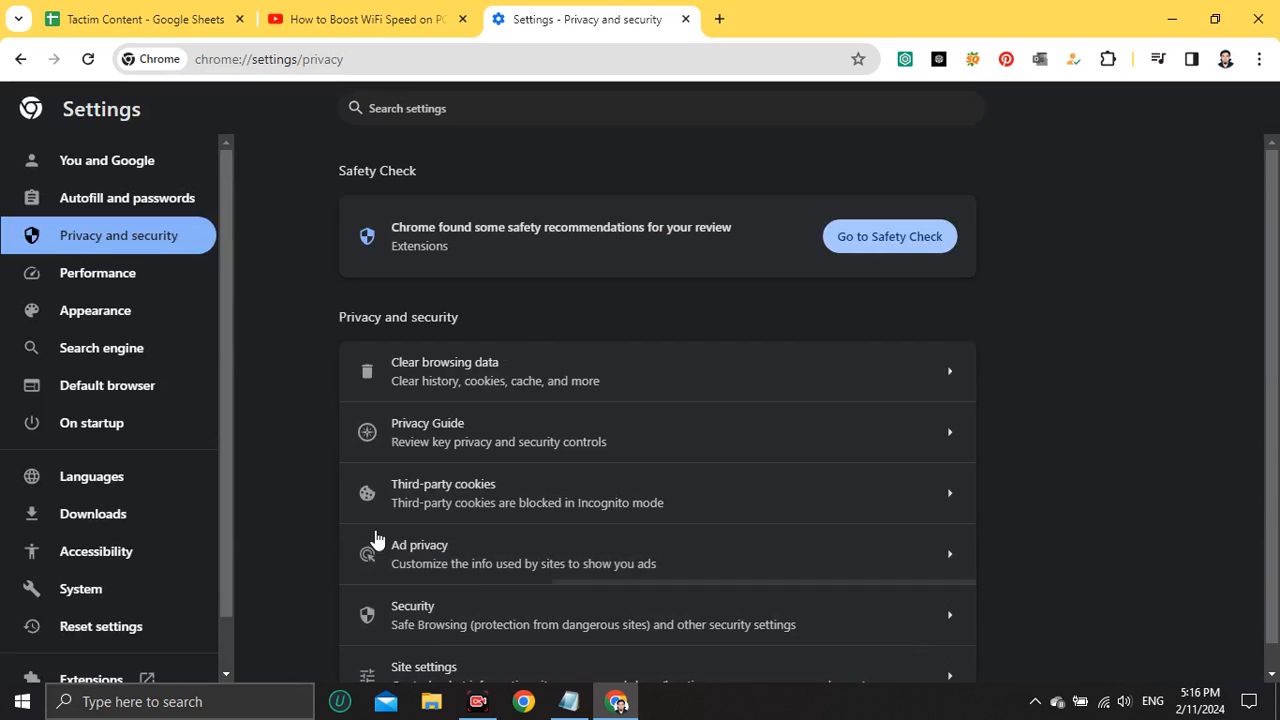
Restore Chrome's settings to their original defaults and confirm the reset.
scroll(135, 400, "down", 1)
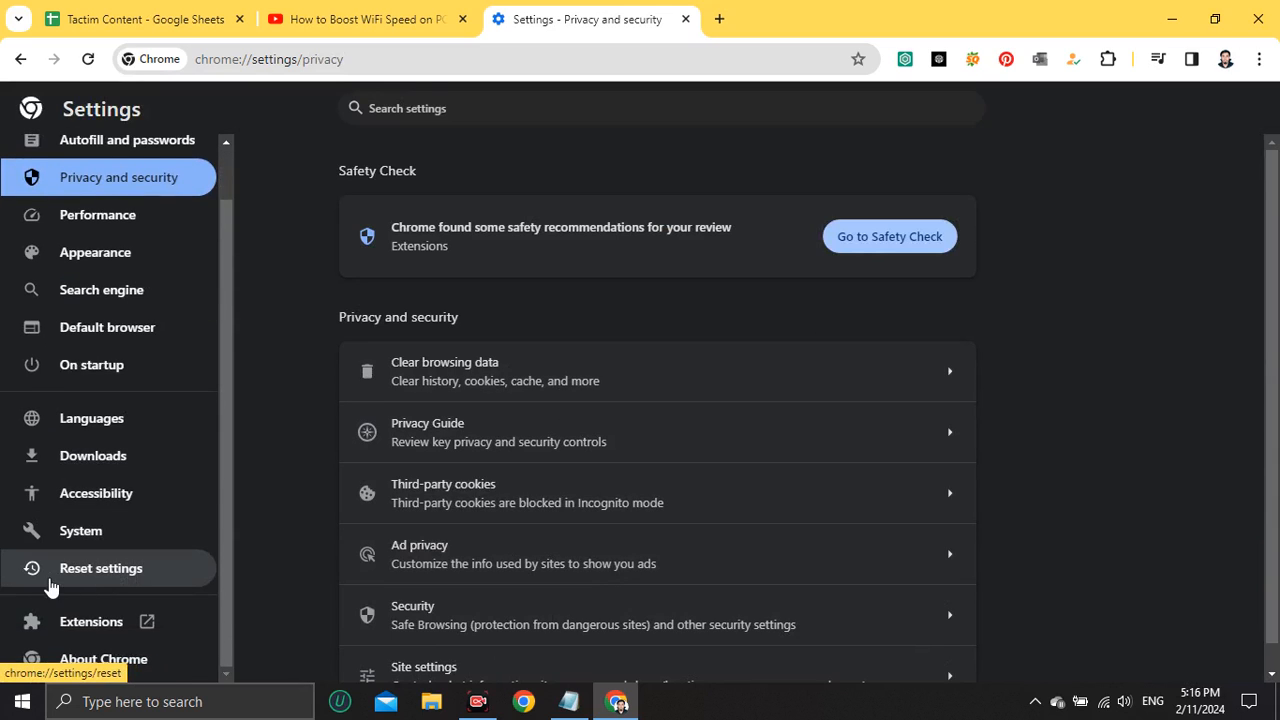
left_click(130, 574)
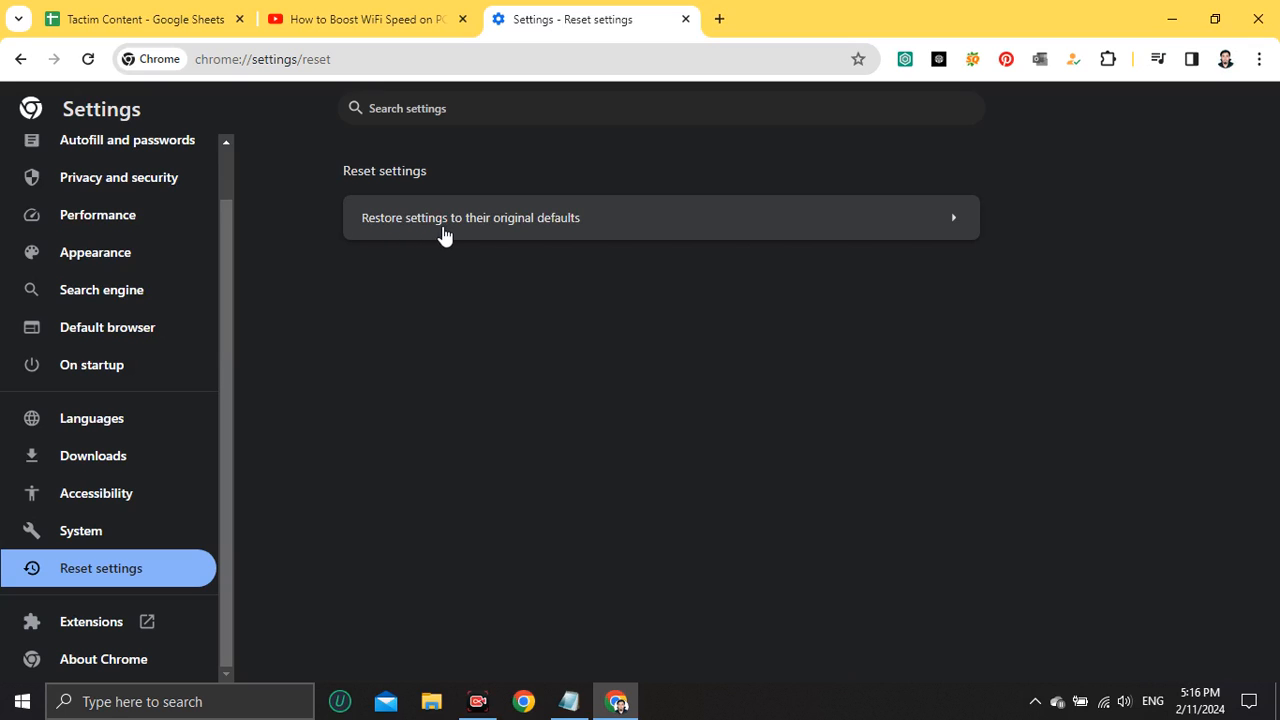
left_click(630, 228)
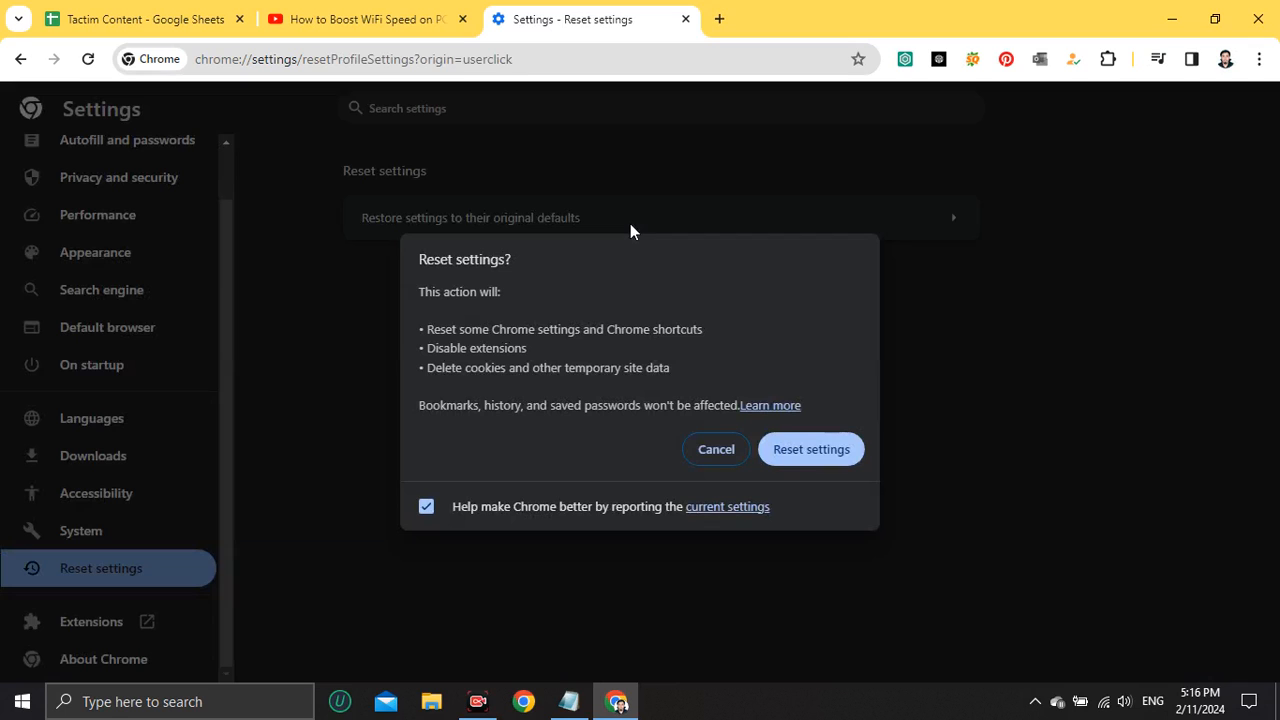
left_click(794, 462)
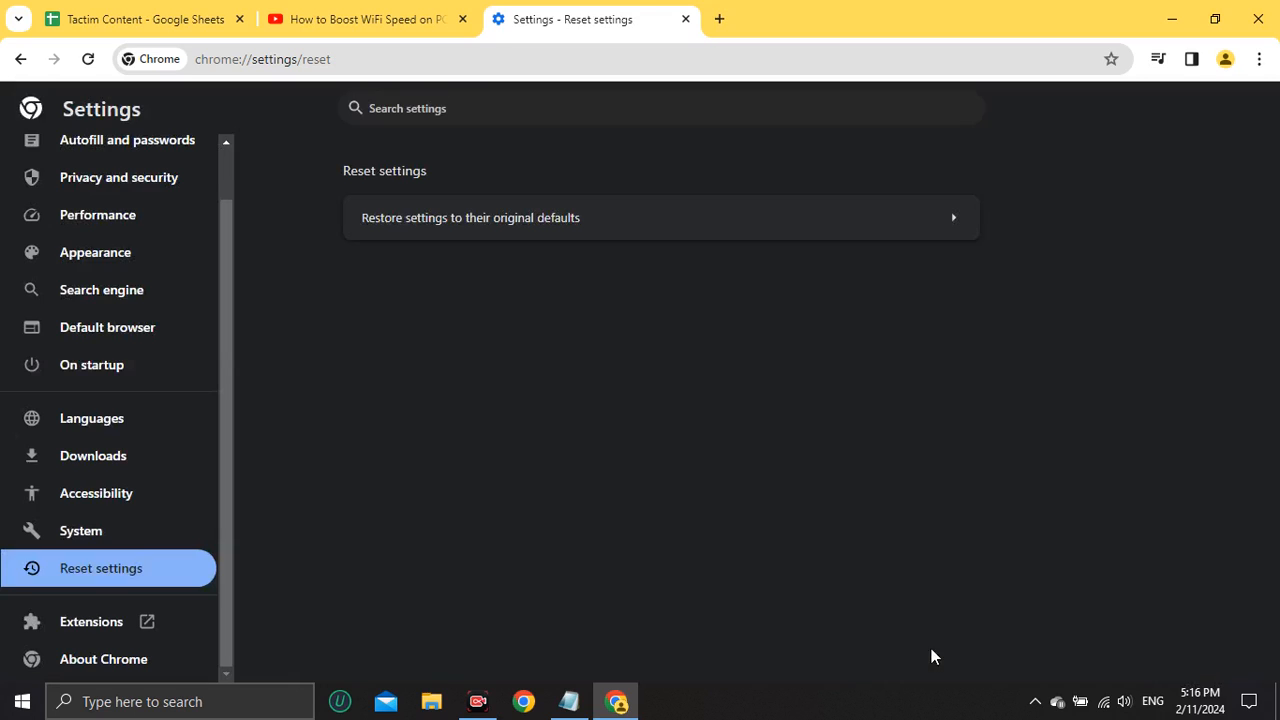
Show the Restart choice among the Windows power options and dismiss it without restarting.
left_click(14, 700)
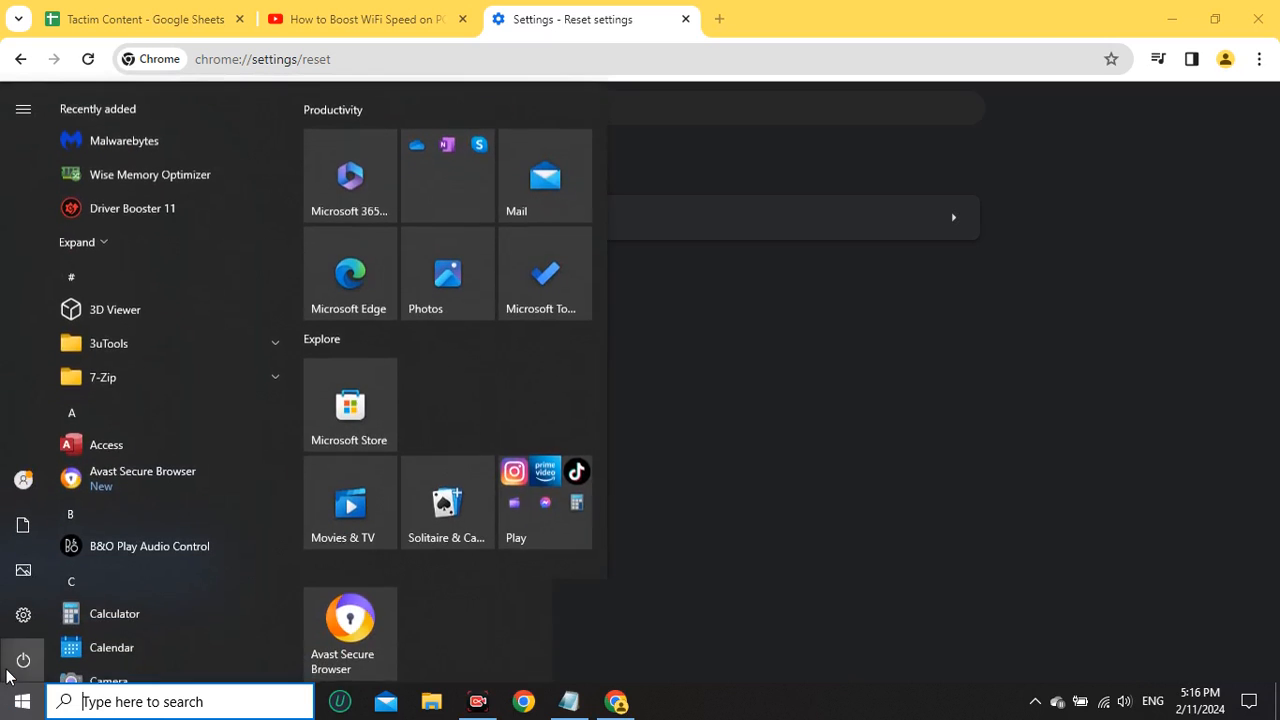
left_click(22, 660)
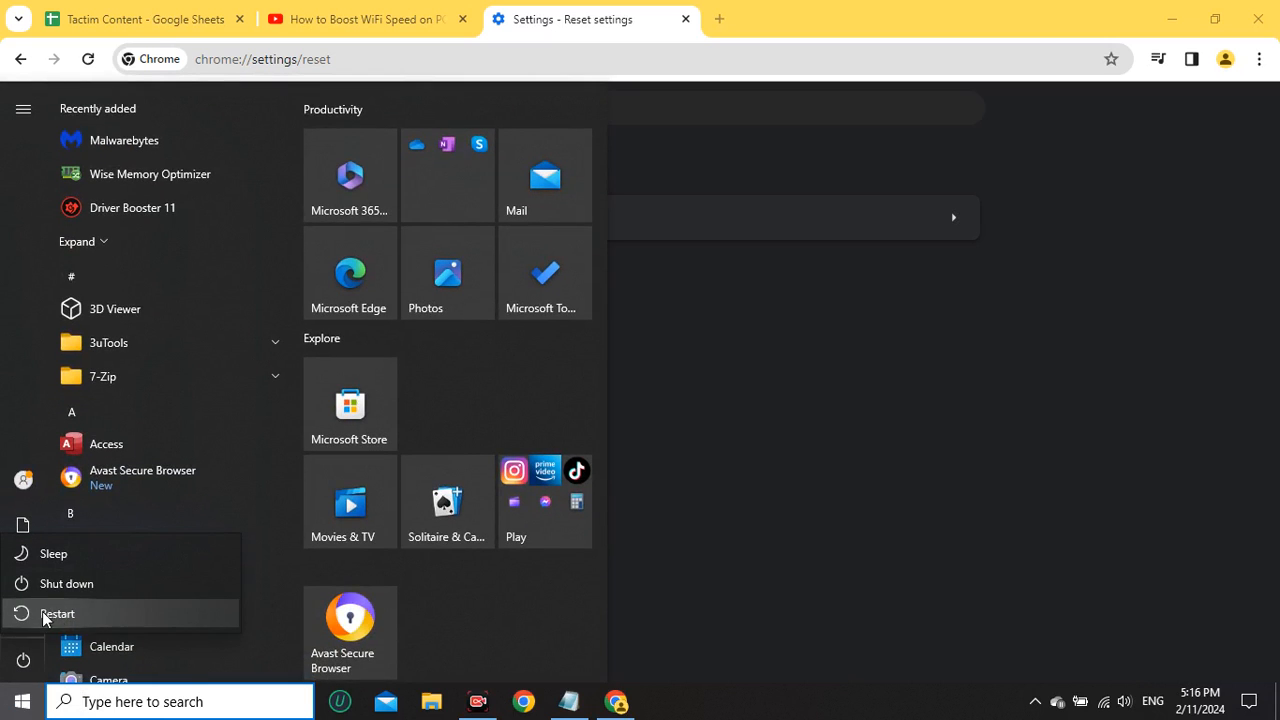
left_click(892, 463)
left_click(655, 358)
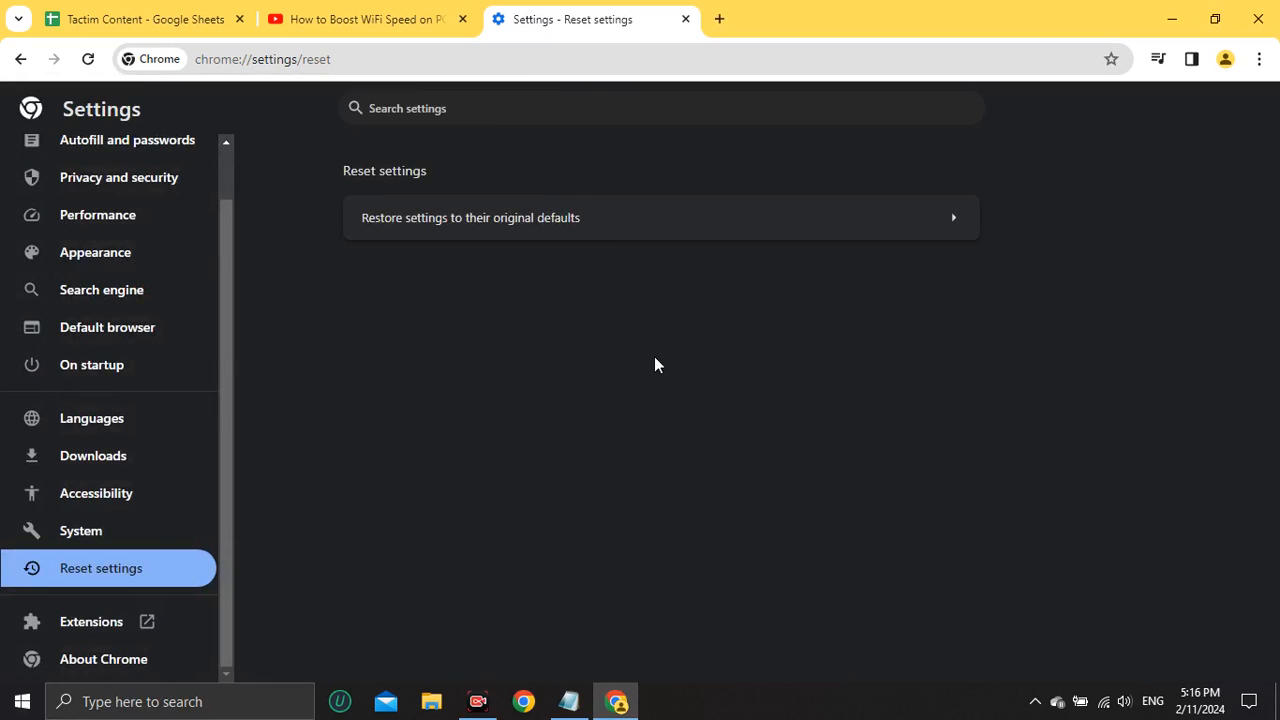